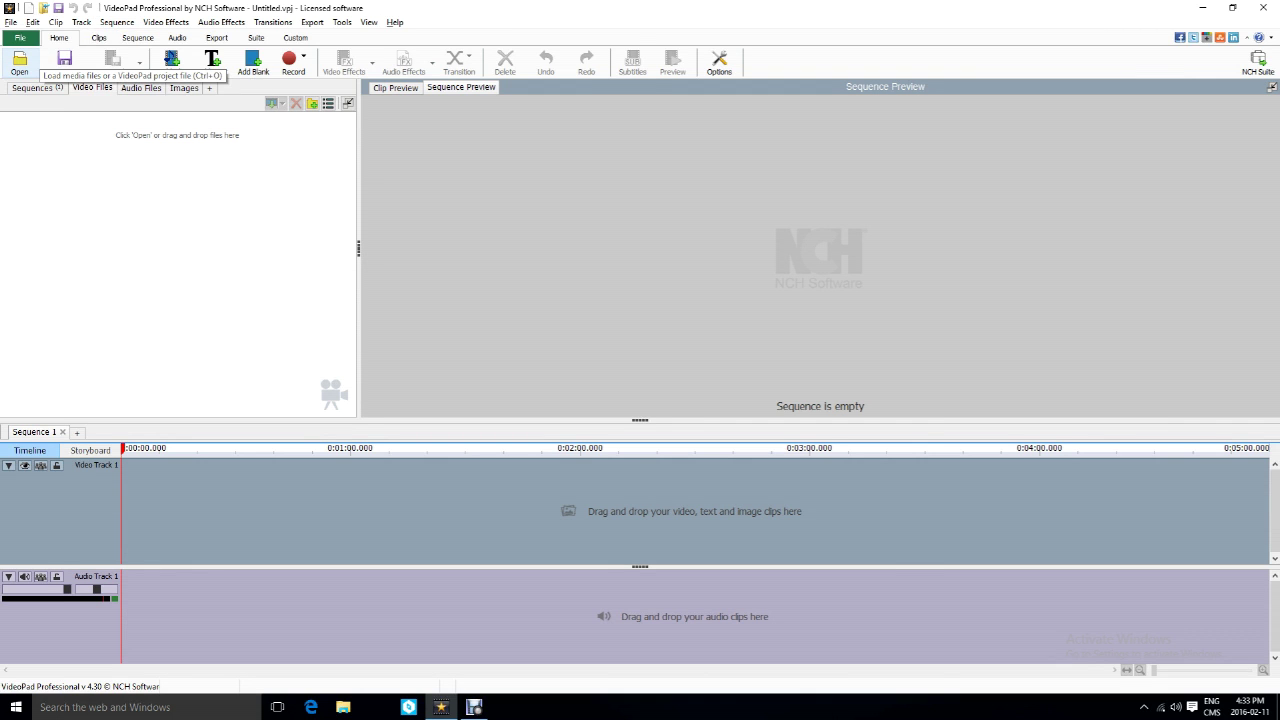
- Open the Untitled VideoPad project from the Debut folder in Videos
{"action": "left_click", "coordinate": [171, 64]}
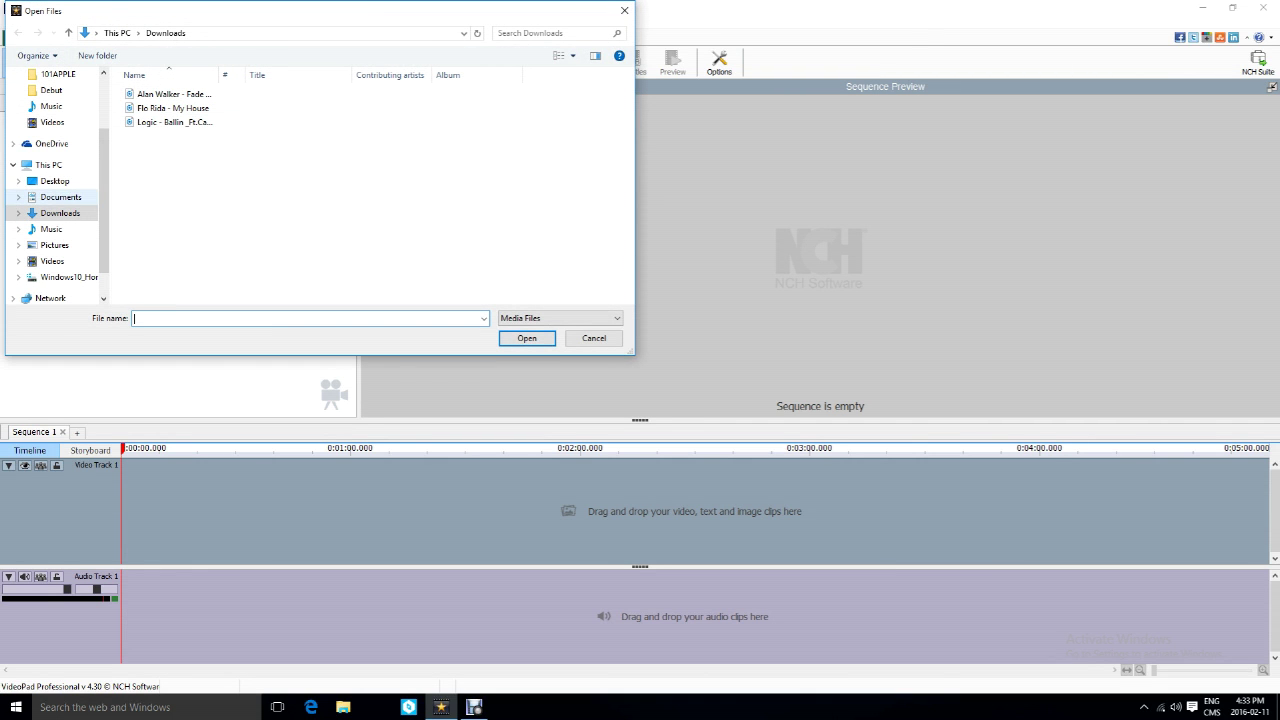
{"action": "left_click", "coordinate": [68, 277]}
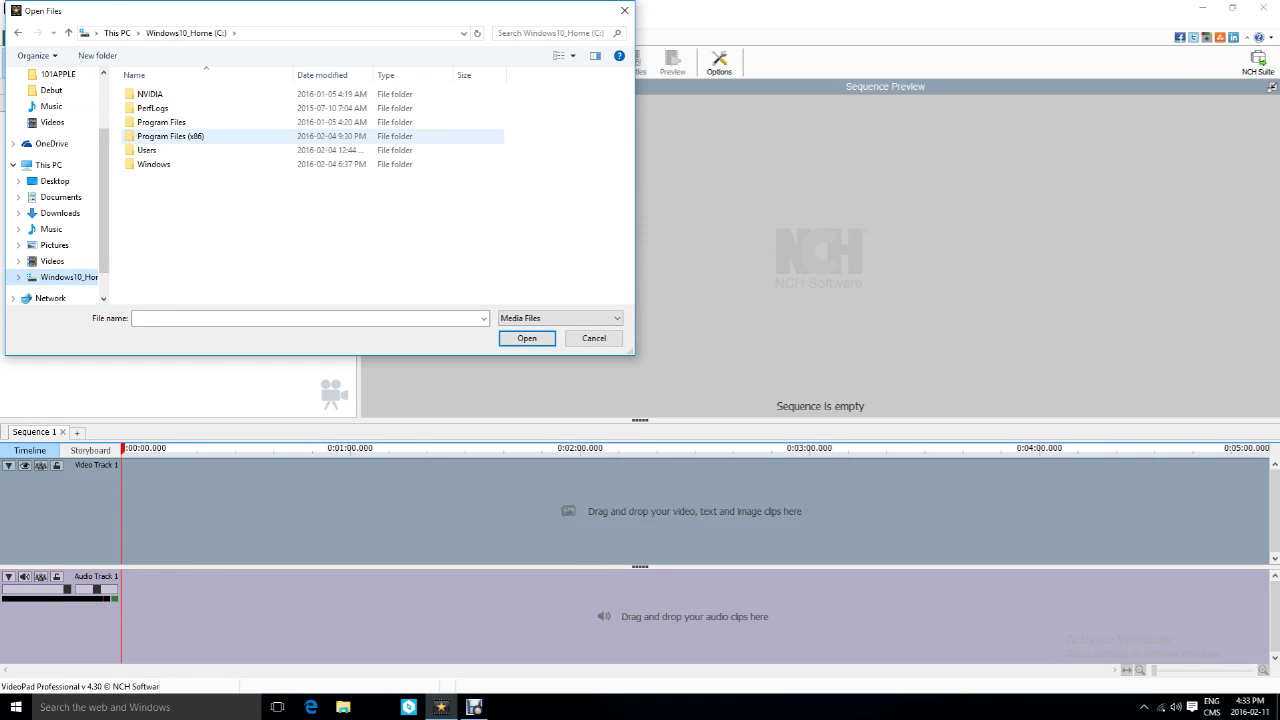
{"action": "left_click", "coordinate": [52, 261]}
{"action": "double_click", "coordinate": [229, 108]}
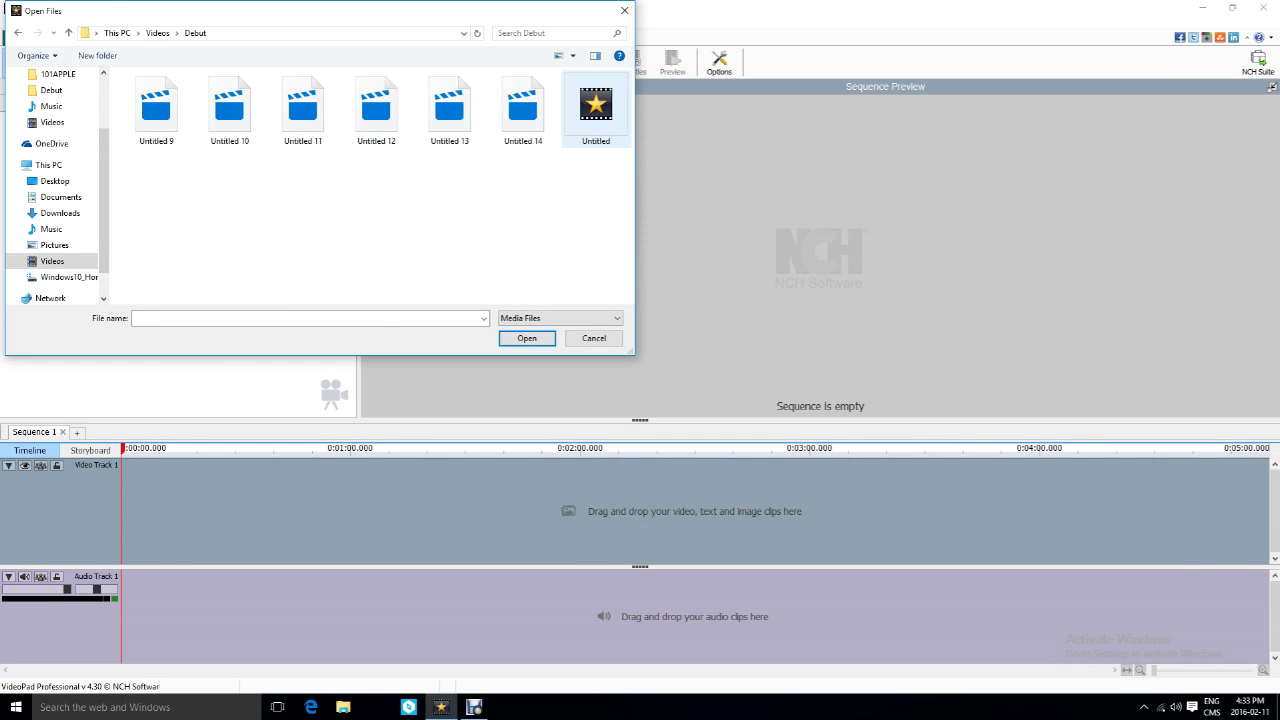
{"action": "left_click", "coordinate": [596, 108]}
{"action": "double_click", "coordinate": [596, 108]}
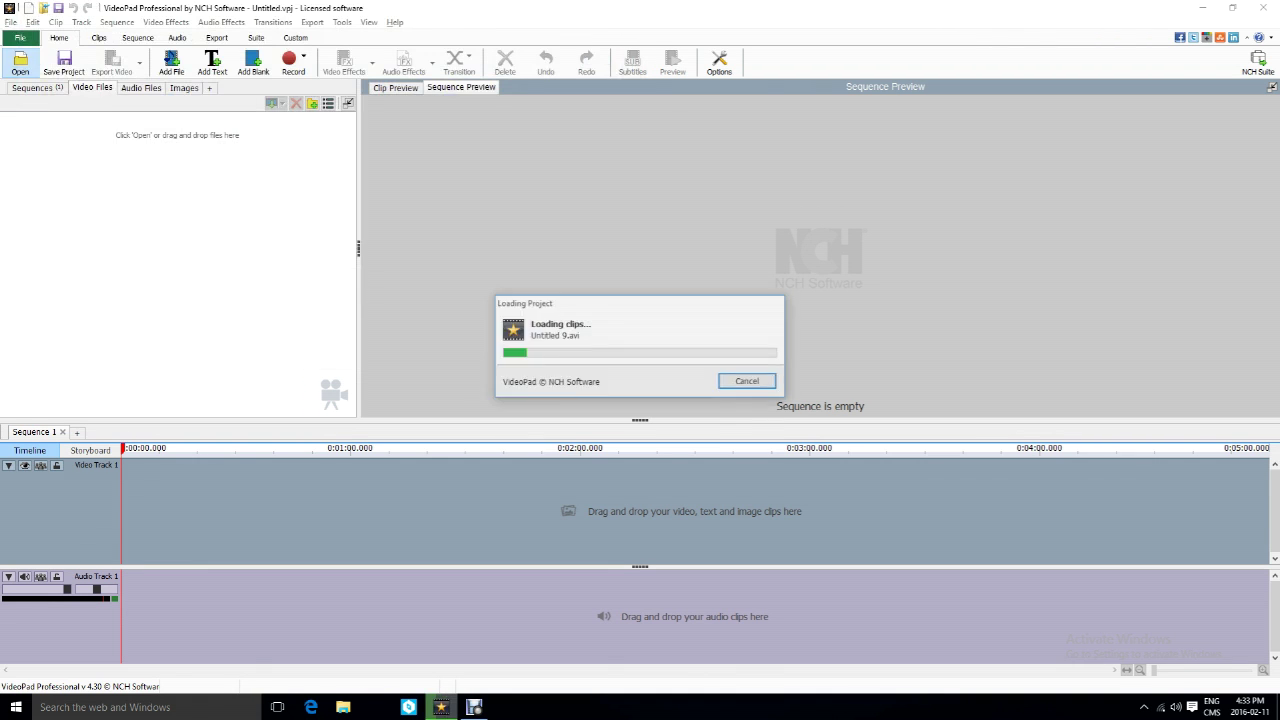
- Play the opening seconds of Sequence 1, then select Untitled 9.avi and play the sequence from about 25 seconds in
{"action": "left_click", "coordinate": [432, 403]}
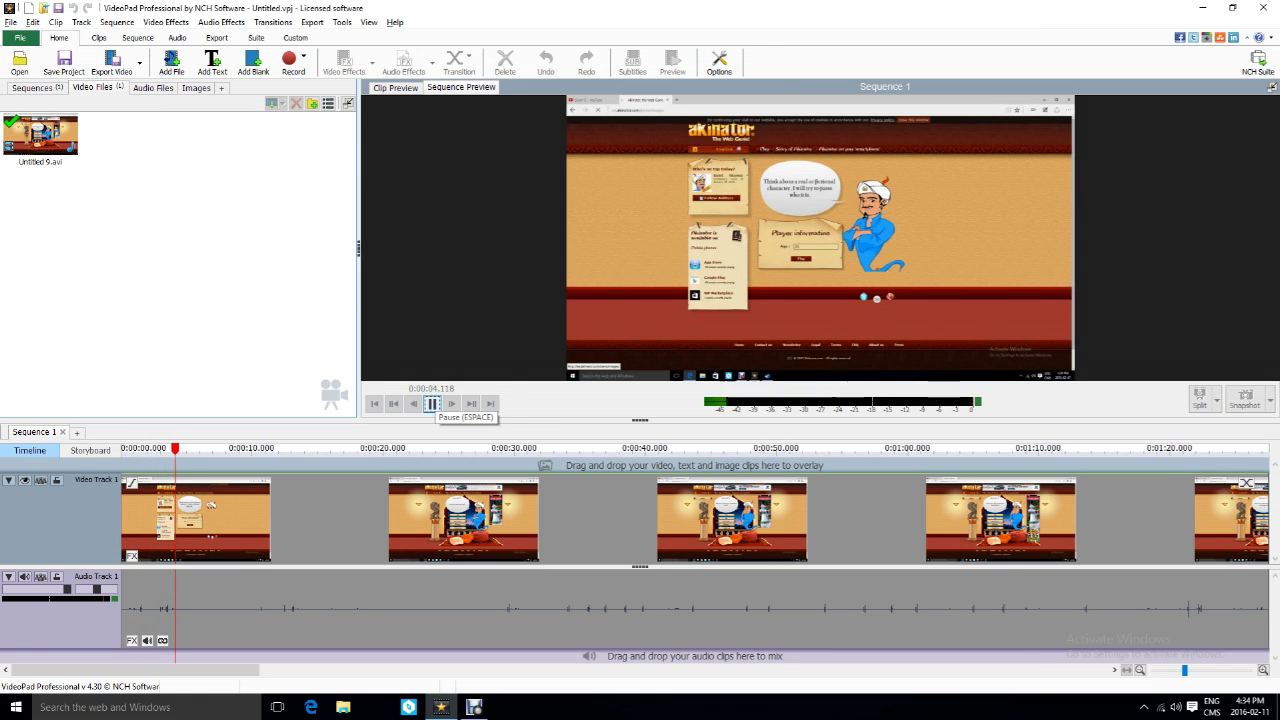
{"action": "left_click", "coordinate": [432, 403]}
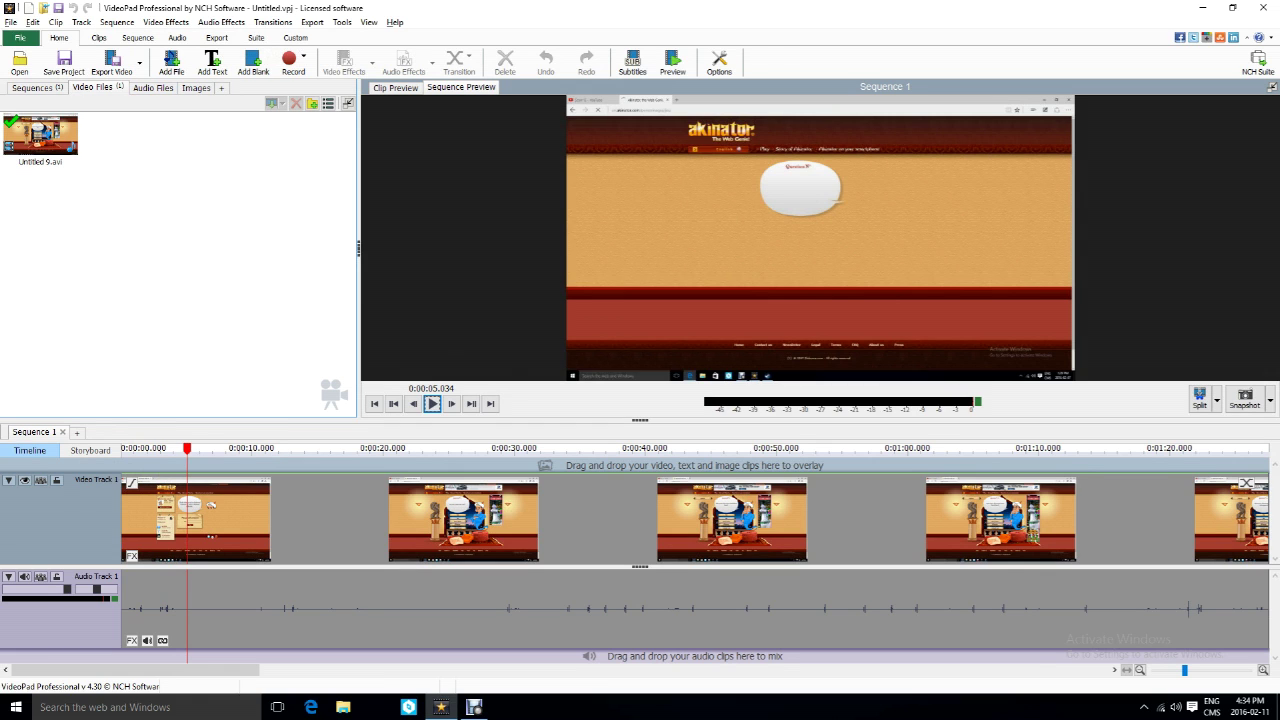
{"action": "left_click", "coordinate": [396, 88]}
{"action": "left_click", "coordinate": [461, 87]}
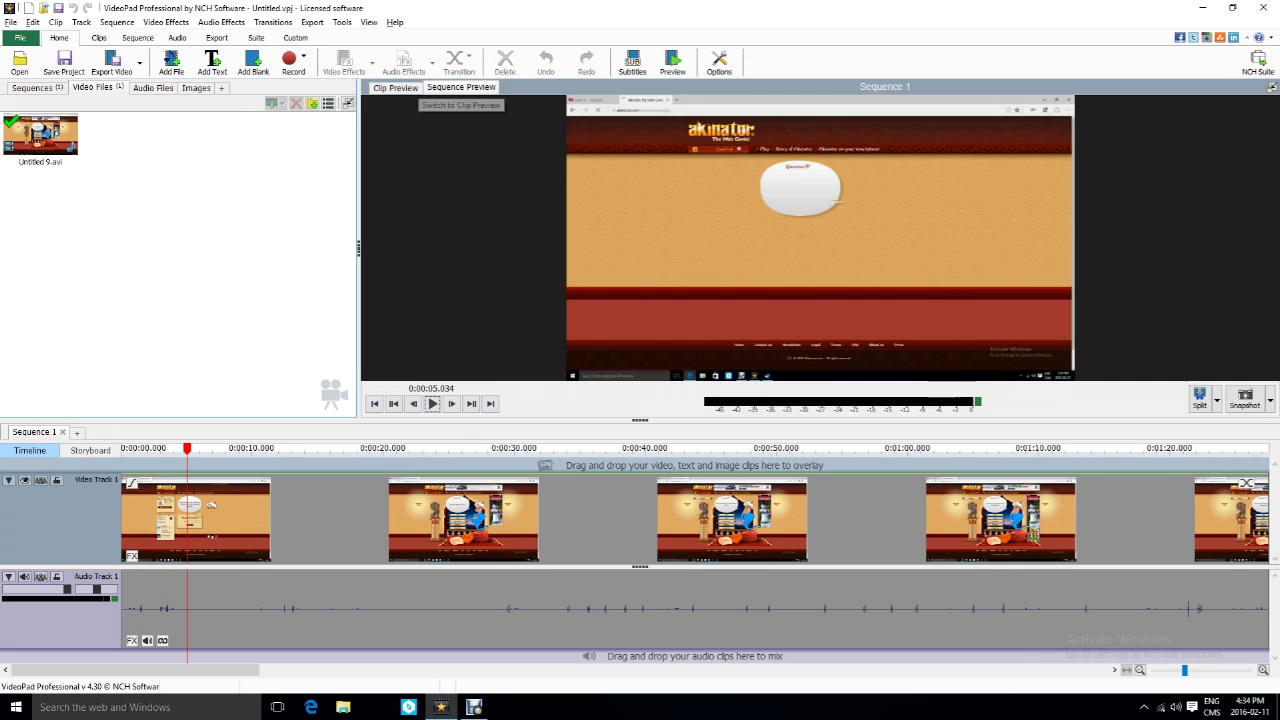
{"action": "left_click", "coordinate": [40, 136]}
{"action": "left_click", "coordinate": [461, 88]}
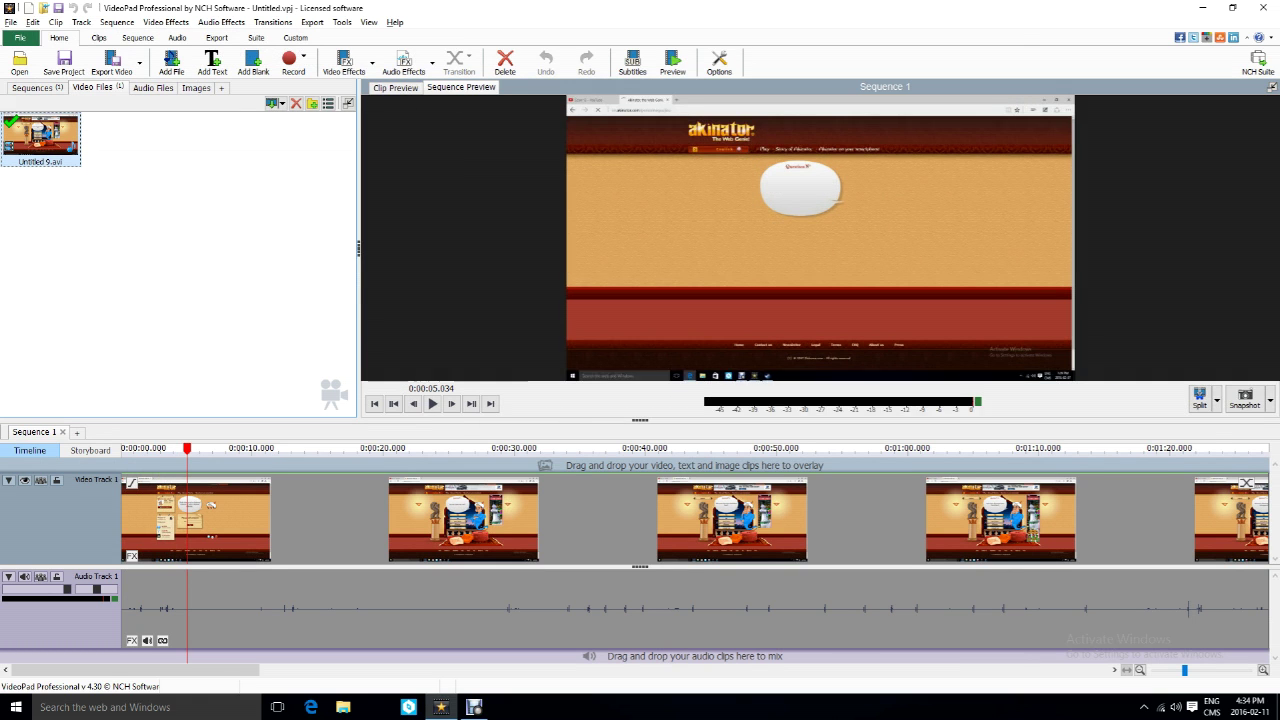
{"action": "left_click_drag", "start_coordinate": [187, 449], "coordinate": [444, 449]}
{"action": "key", "text": "space"}
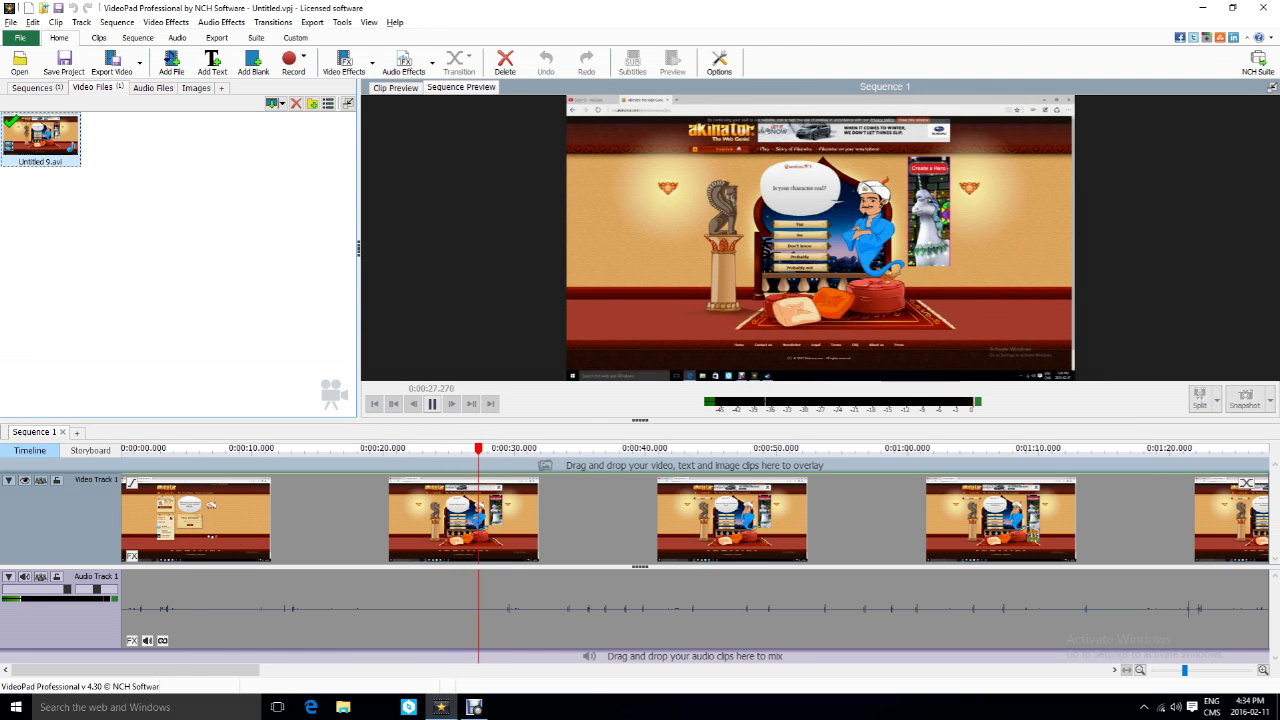
- Add the Zoom video effect to Untitled 9.avi
{"action": "left_click", "coordinate": [345, 63]}
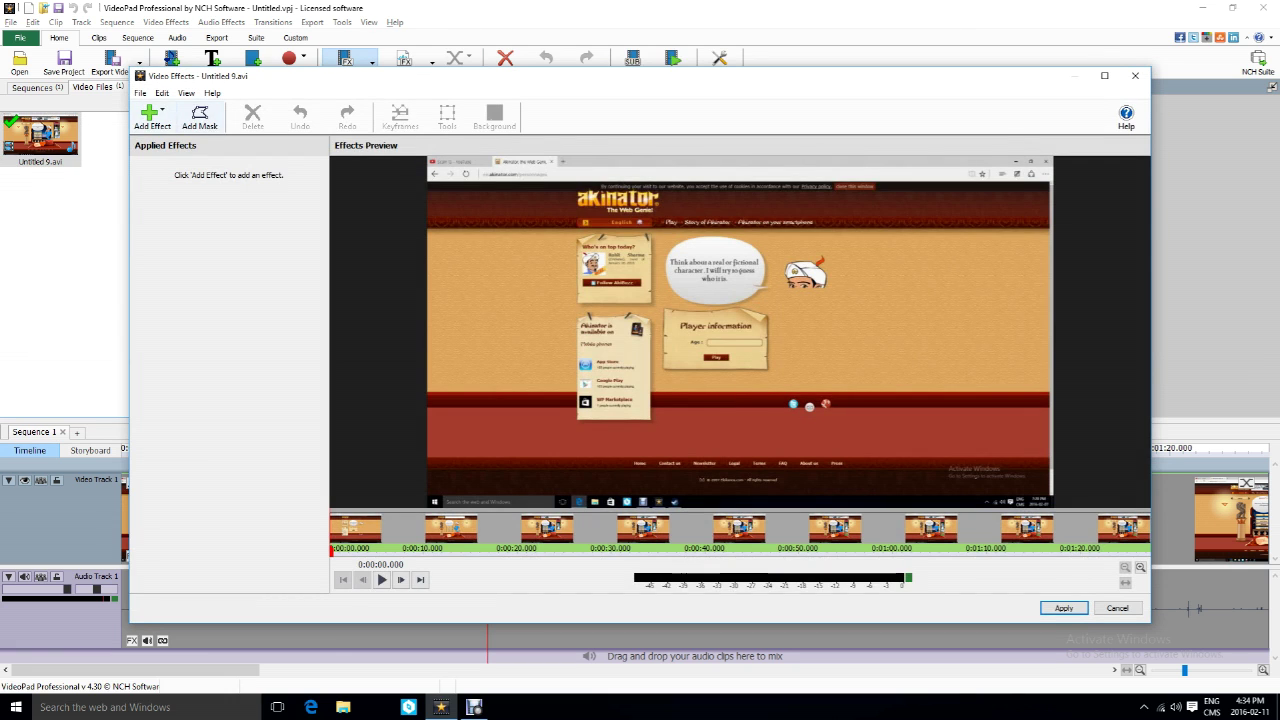
{"action": "left_click", "coordinate": [152, 118]}
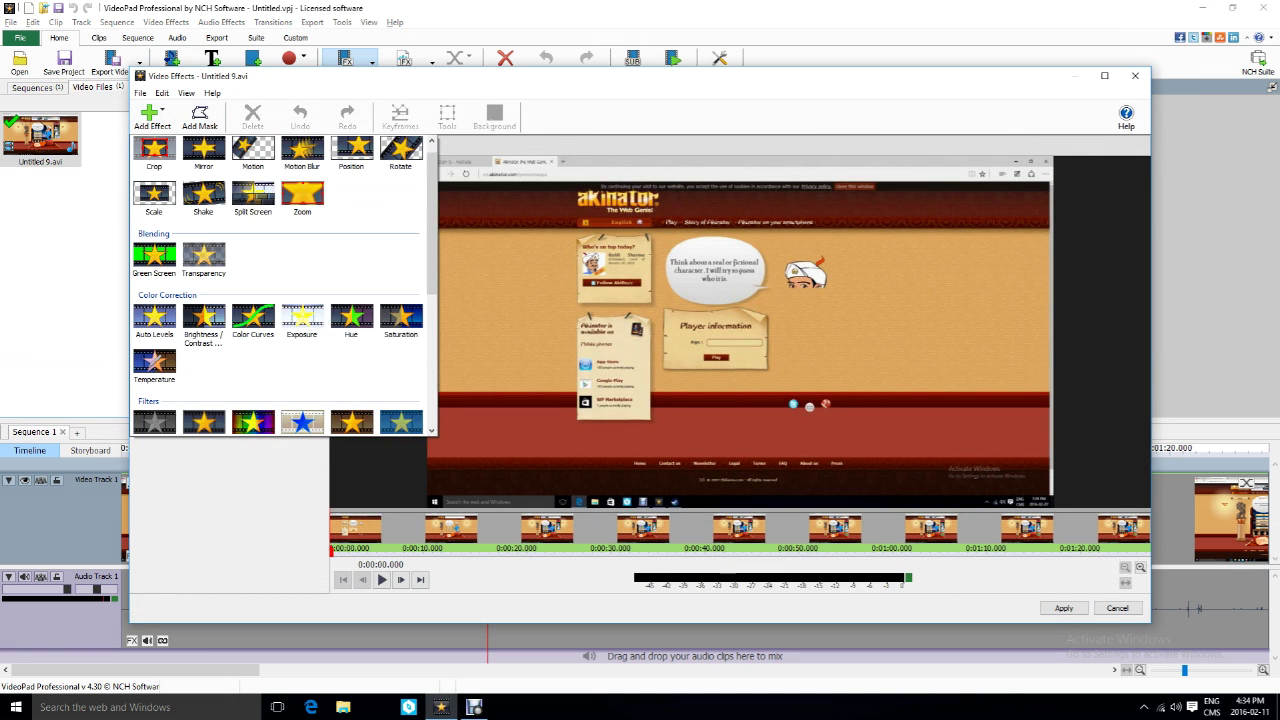
{"action": "scroll", "coordinate": [148, 193], "scroll_direction": "down", "scroll_amount": 6}
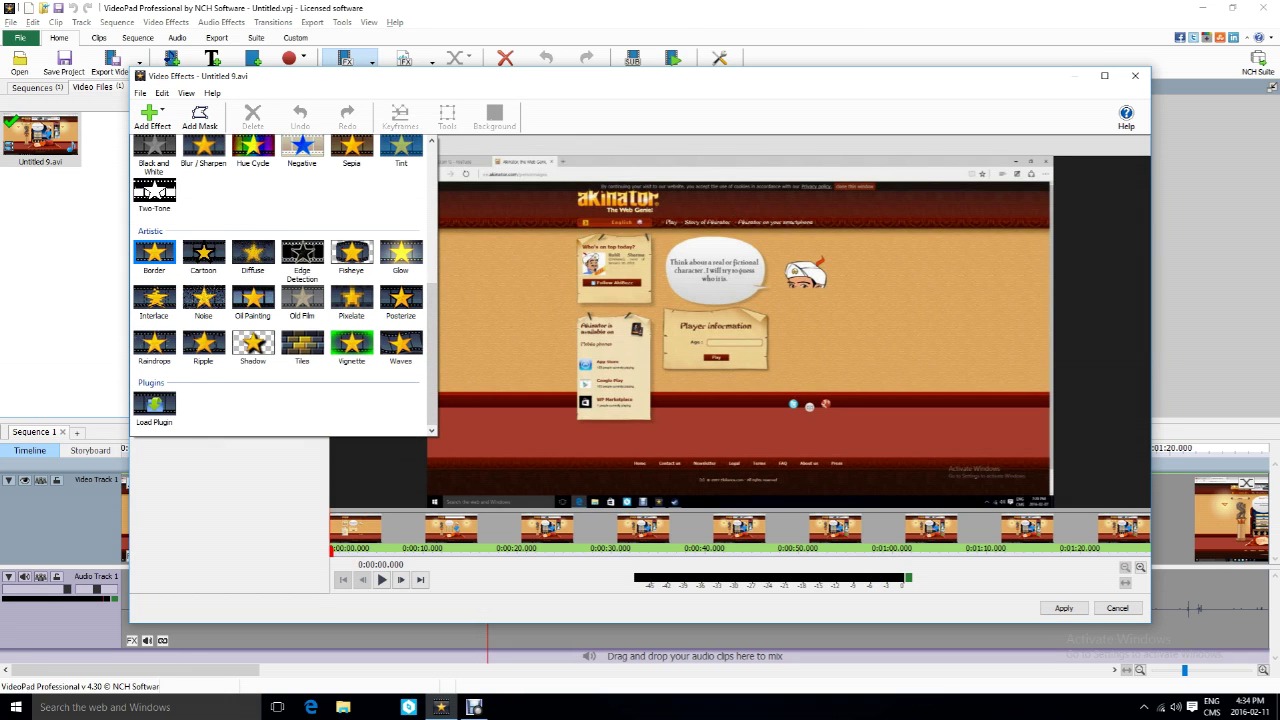
{"action": "scroll", "coordinate": [150, 198], "scroll_direction": "up", "scroll_amount": 1}
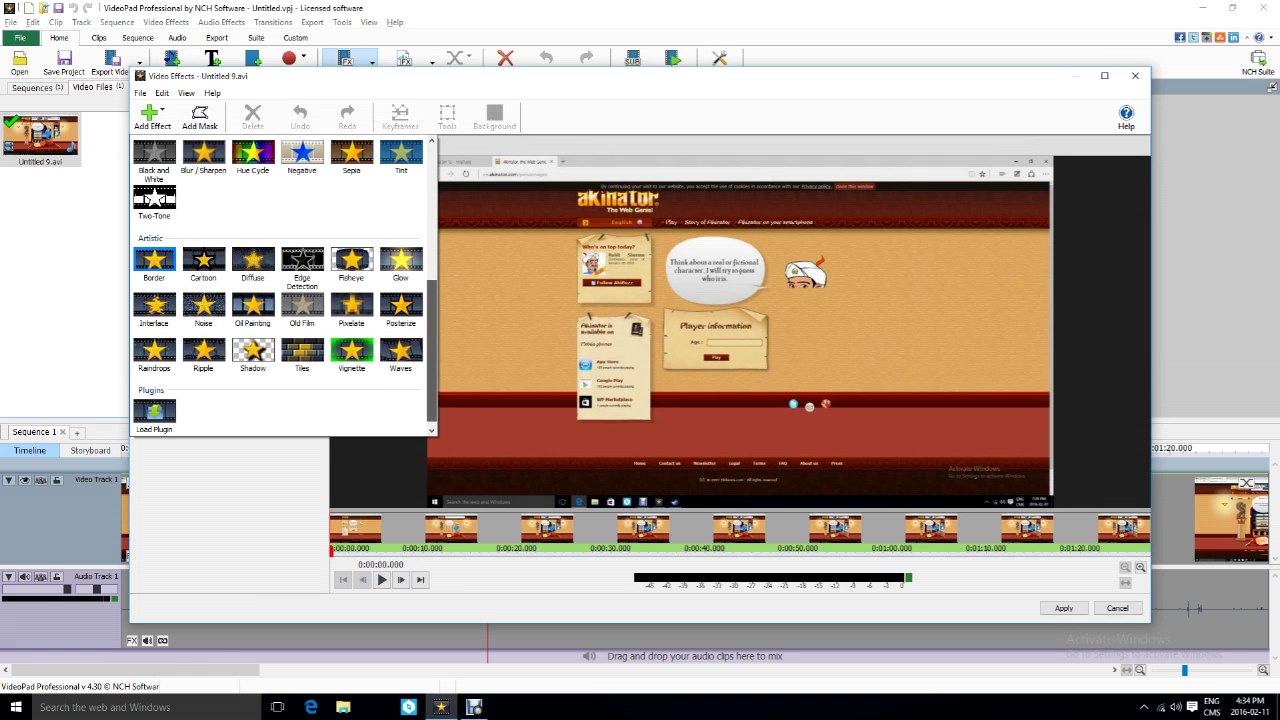
{"action": "scroll", "coordinate": [150, 200], "scroll_direction": "up", "scroll_amount": 3}
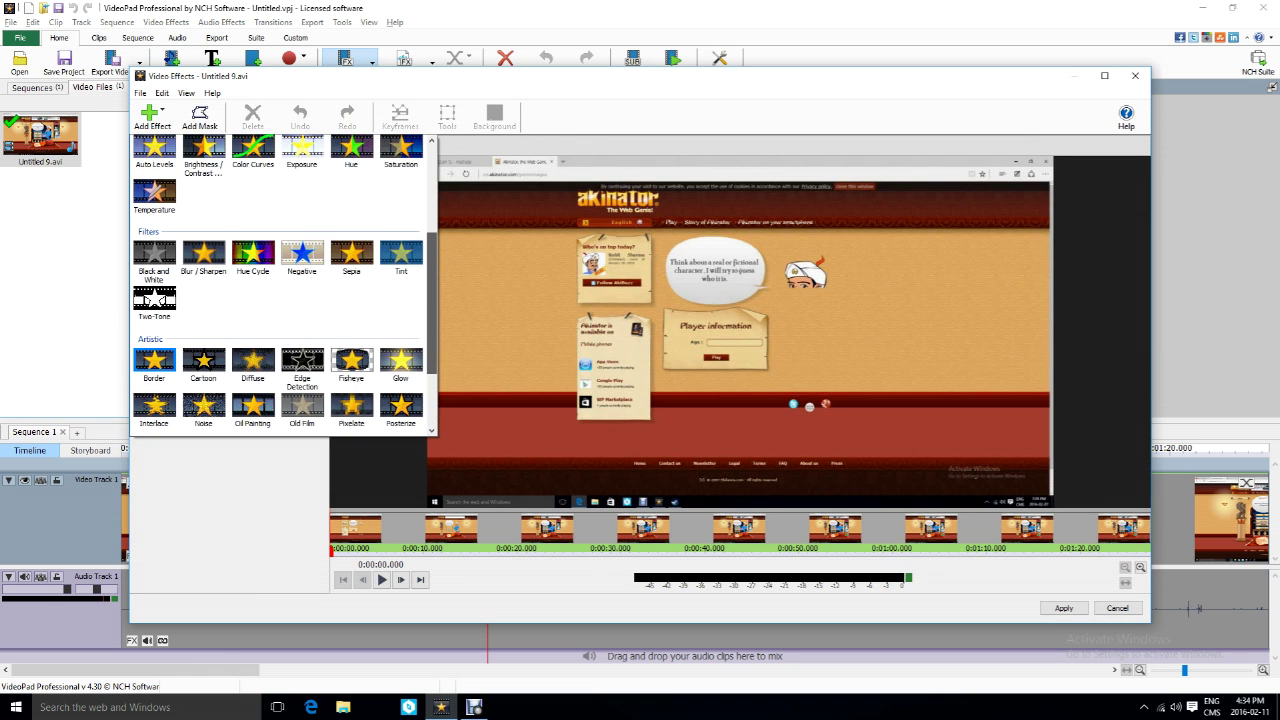
{"action": "scroll", "coordinate": [150, 200], "scroll_direction": "up", "scroll_amount": 5}
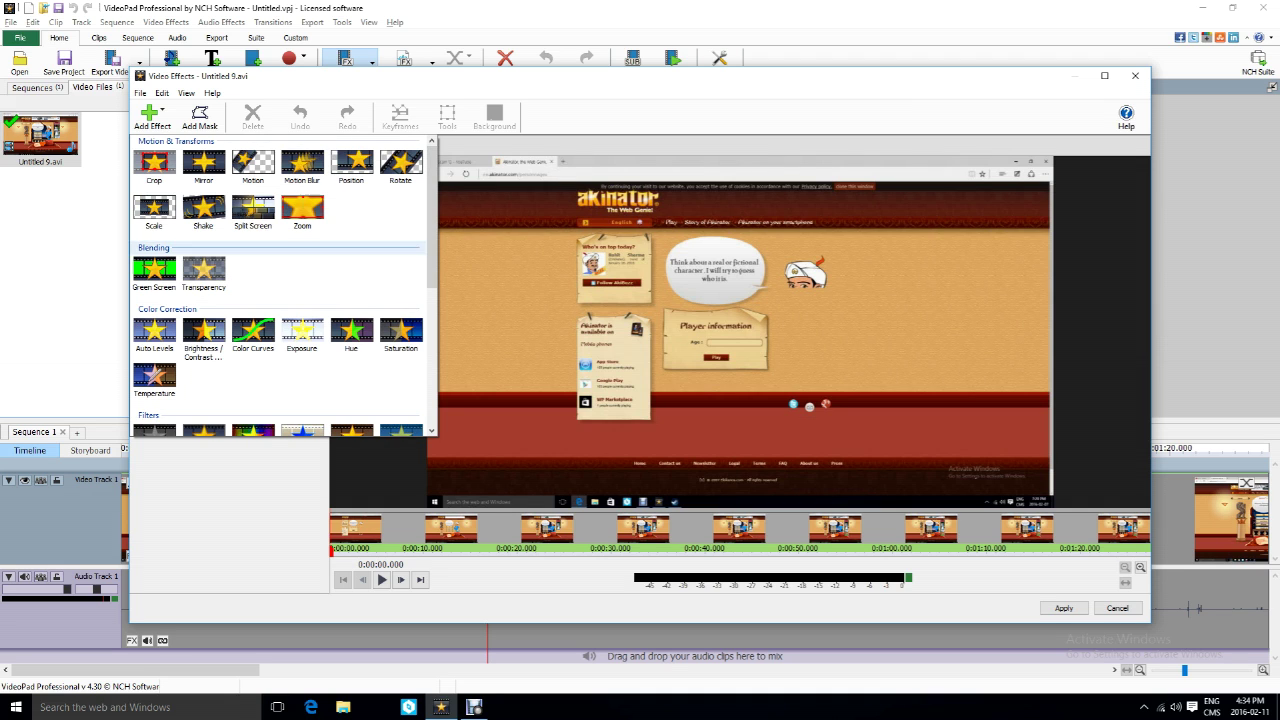
{"action": "scroll", "coordinate": [302, 205], "scroll_direction": "down", "scroll_amount": 1}
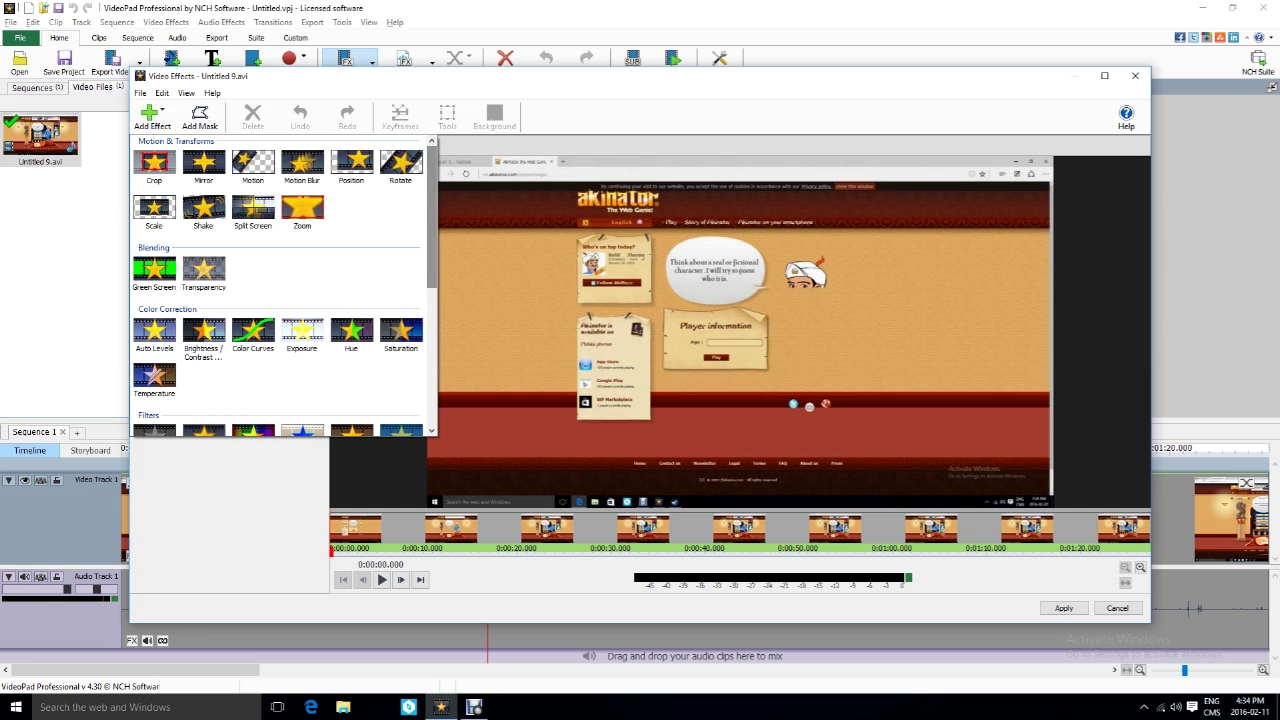
{"action": "double_click", "coordinate": [302, 177]}
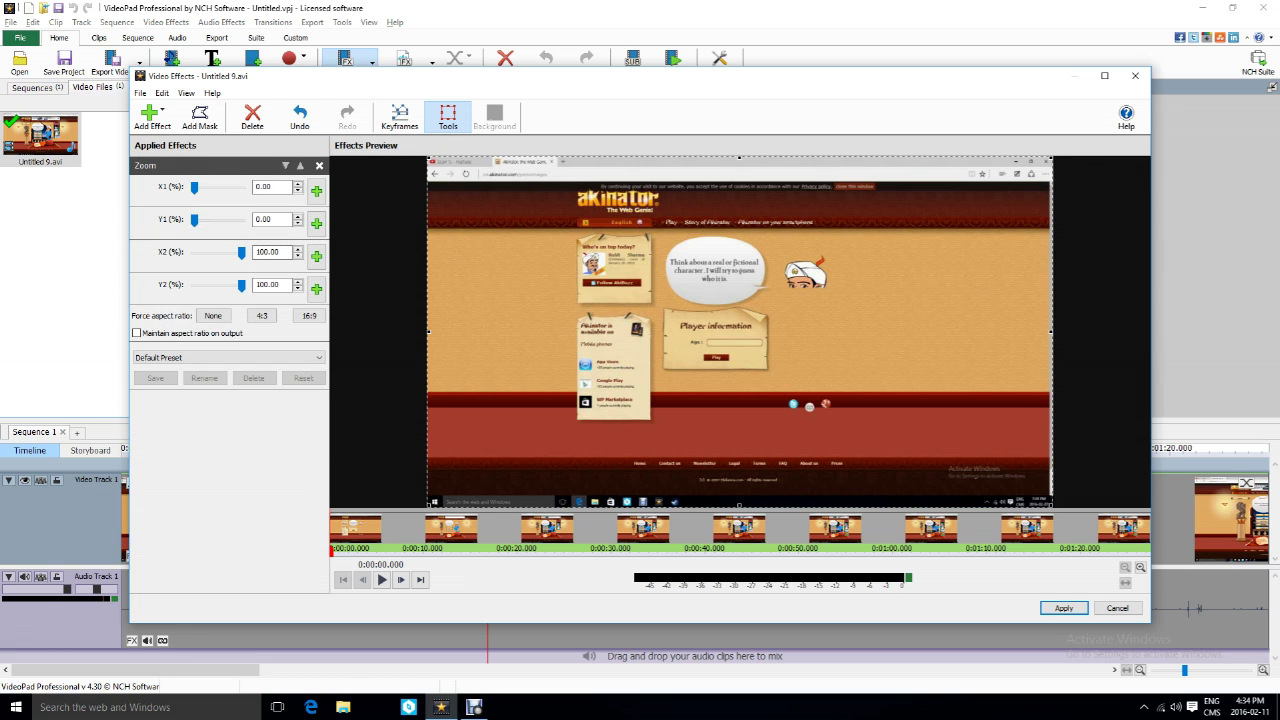
- At 0:00:13.510, frame the genie roughly with the Zoom area: X1 50.37, Y1 27.65, X2 67.94 and Y2 66.67 percent
{"action": "mouse_move", "coordinate": [194, 220]}
{"action": "left_mouse_down"}
{"action": "mouse_move", "coordinate": [222, 219]}
{"action": "mouse_move", "coordinate": [209, 219]}
{"action": "left_mouse_up"}
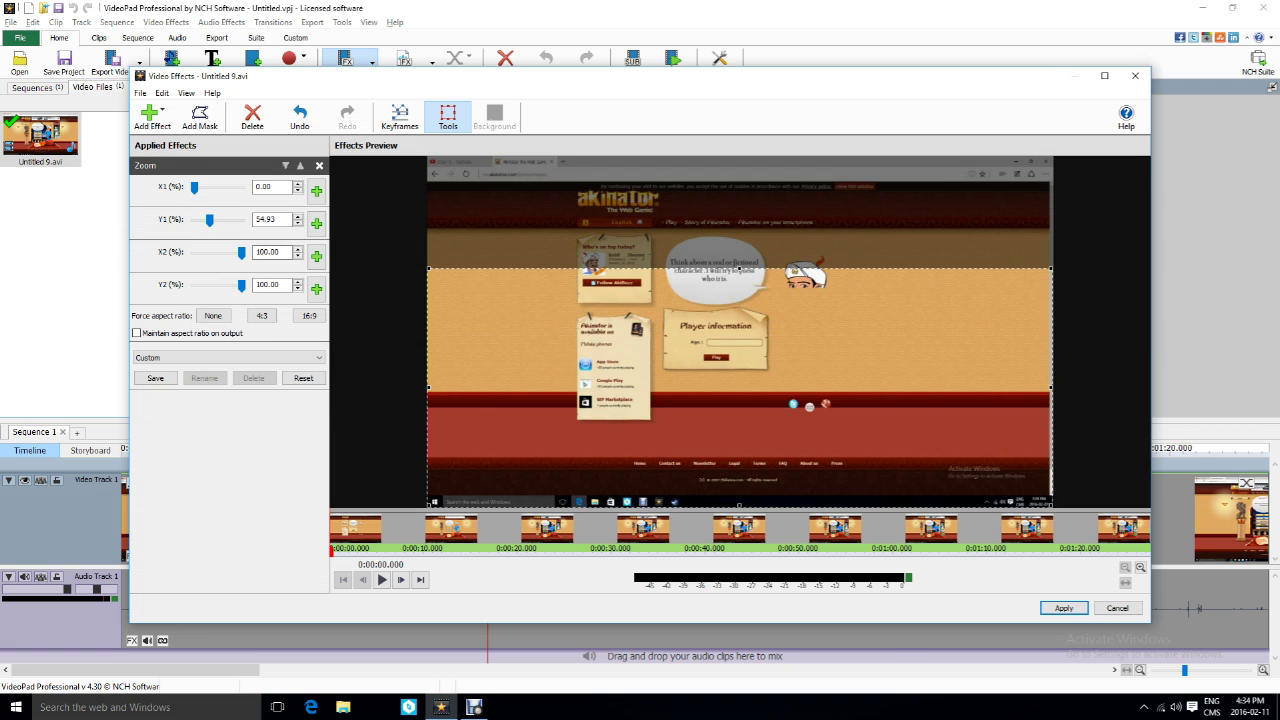
{"action": "left_click_drag", "start_coordinate": [332, 551], "coordinate": [457, 551]}
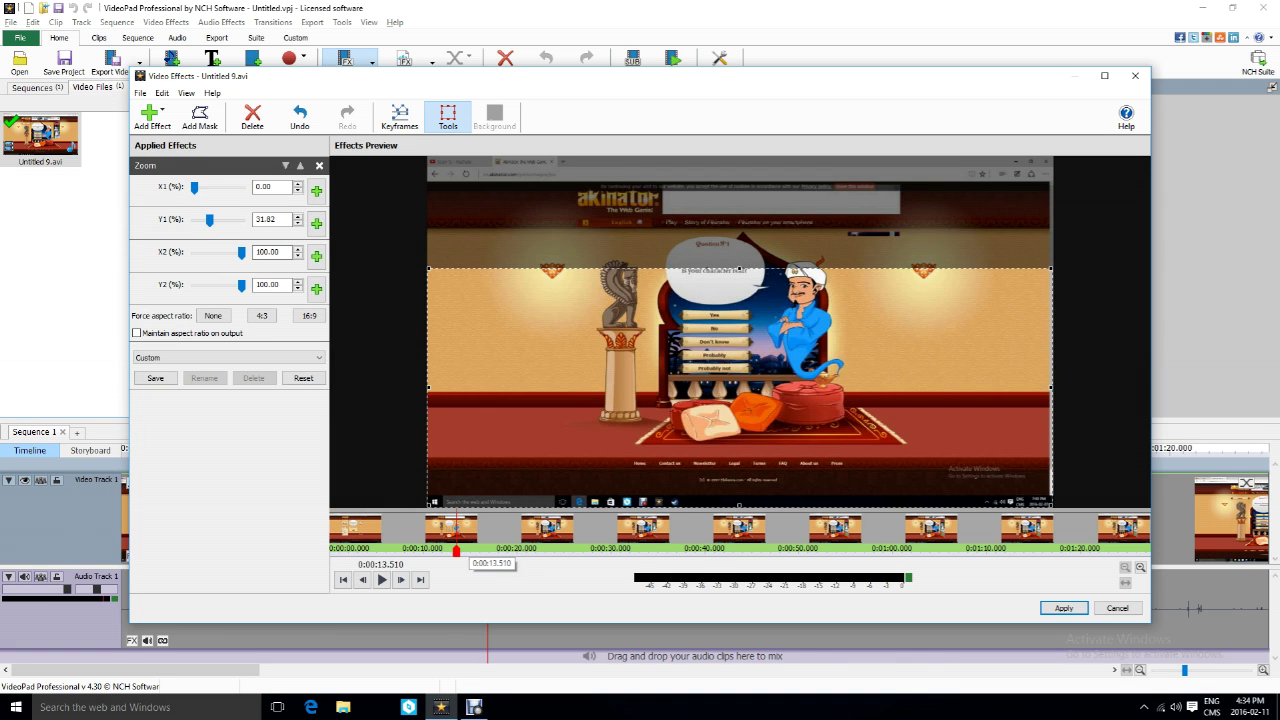
{"action": "left_click_drag", "start_coordinate": [209, 219], "coordinate": [225, 285]}
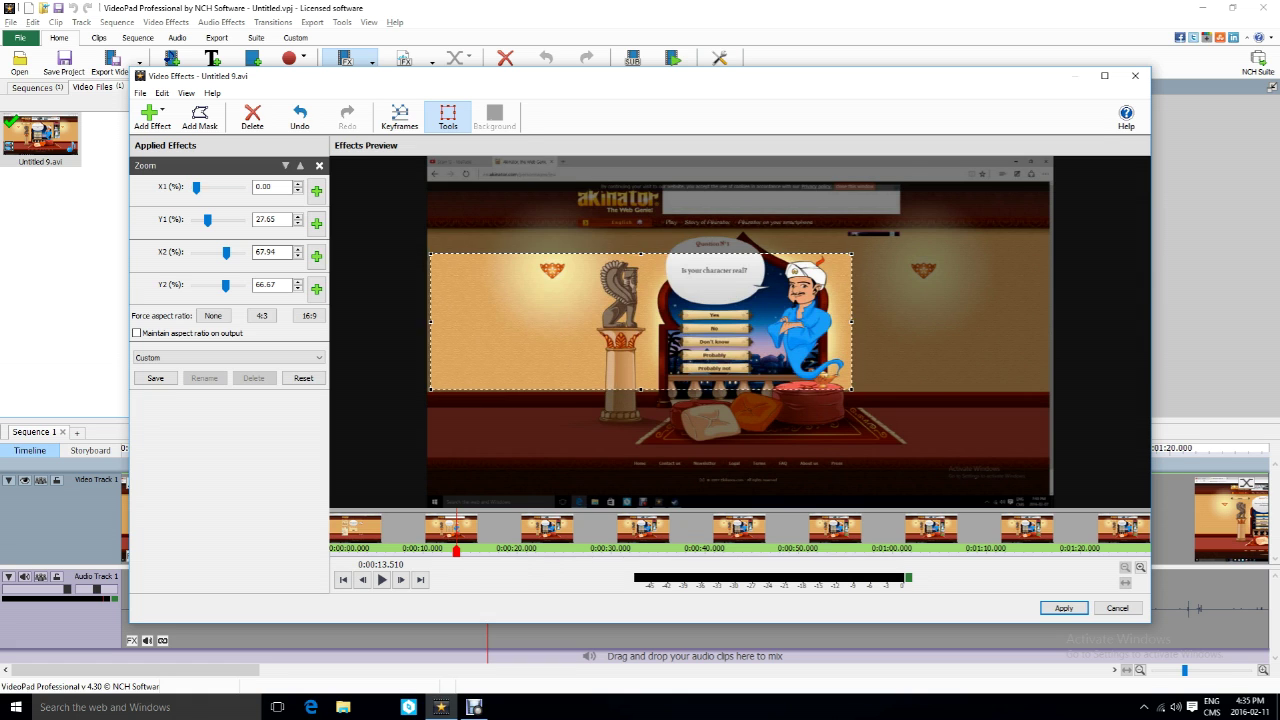
{"action": "left_click_drag", "start_coordinate": [194, 187], "coordinate": [218, 187]}
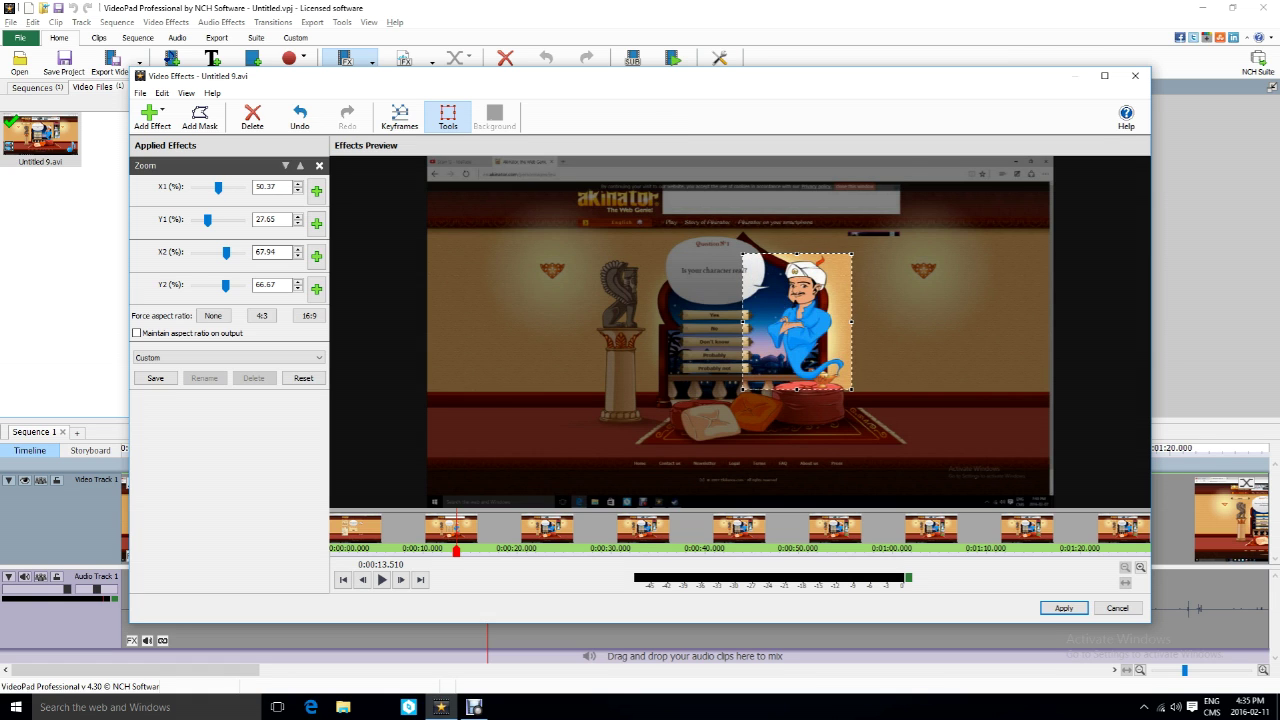
- Refine the Zoom frame around the genie to about X1 50.59, Y1 28.79, X2 70.93, Y2 67.23 percent and apply the effect
{"action": "left_click_drag", "start_coordinate": [797, 252], "coordinate": [797, 246]}
{"action": "left_click_drag", "start_coordinate": [852, 318], "coordinate": [874, 318]}
{"action": "left_click_drag", "start_coordinate": [808, 246], "coordinate": [808, 254]}
{"action": "left_click_drag", "start_coordinate": [207, 219], "coordinate": [208, 219]}
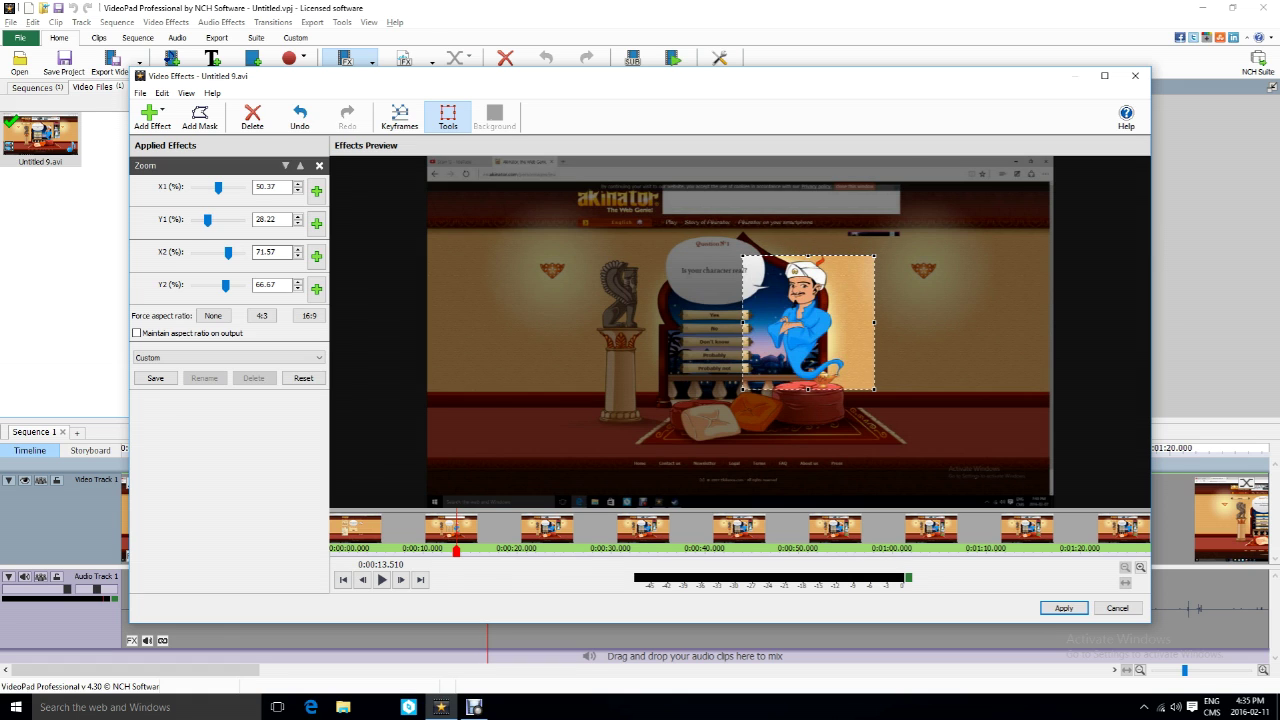
{"action": "left_click_drag", "start_coordinate": [808, 322], "coordinate": [744, 324]}
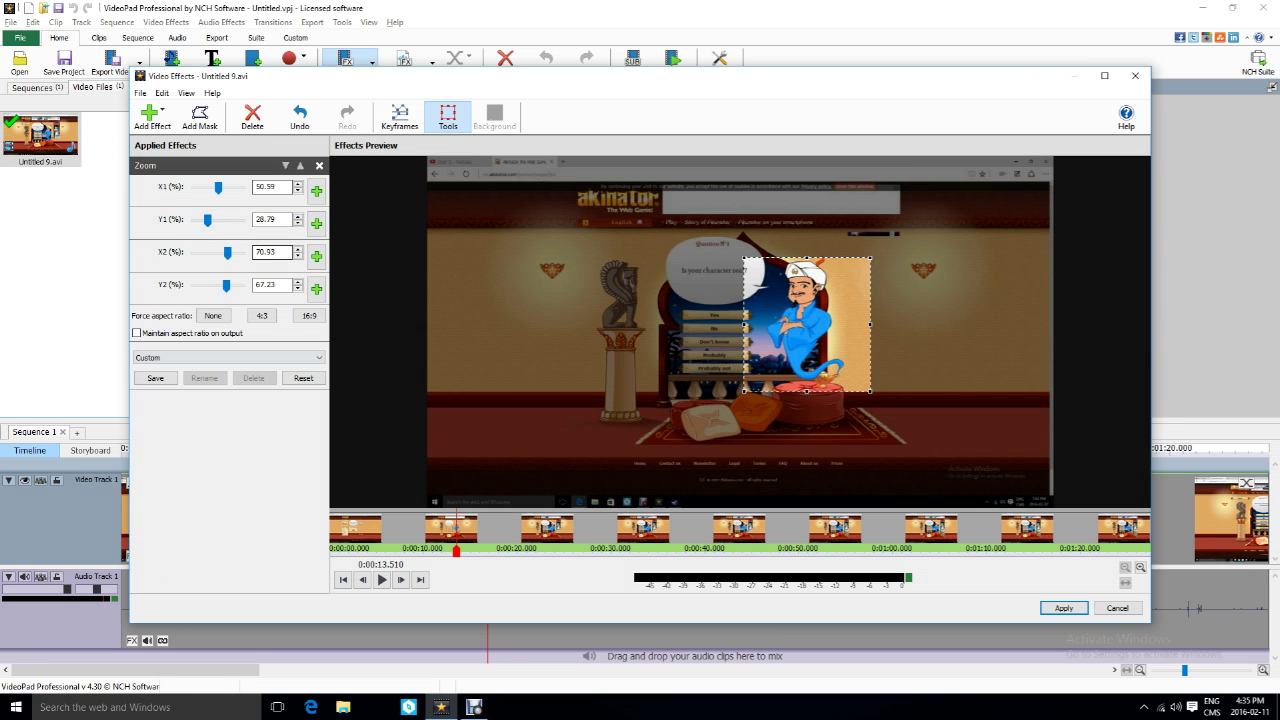
{"action": "left_click", "coordinate": [1063, 608]}
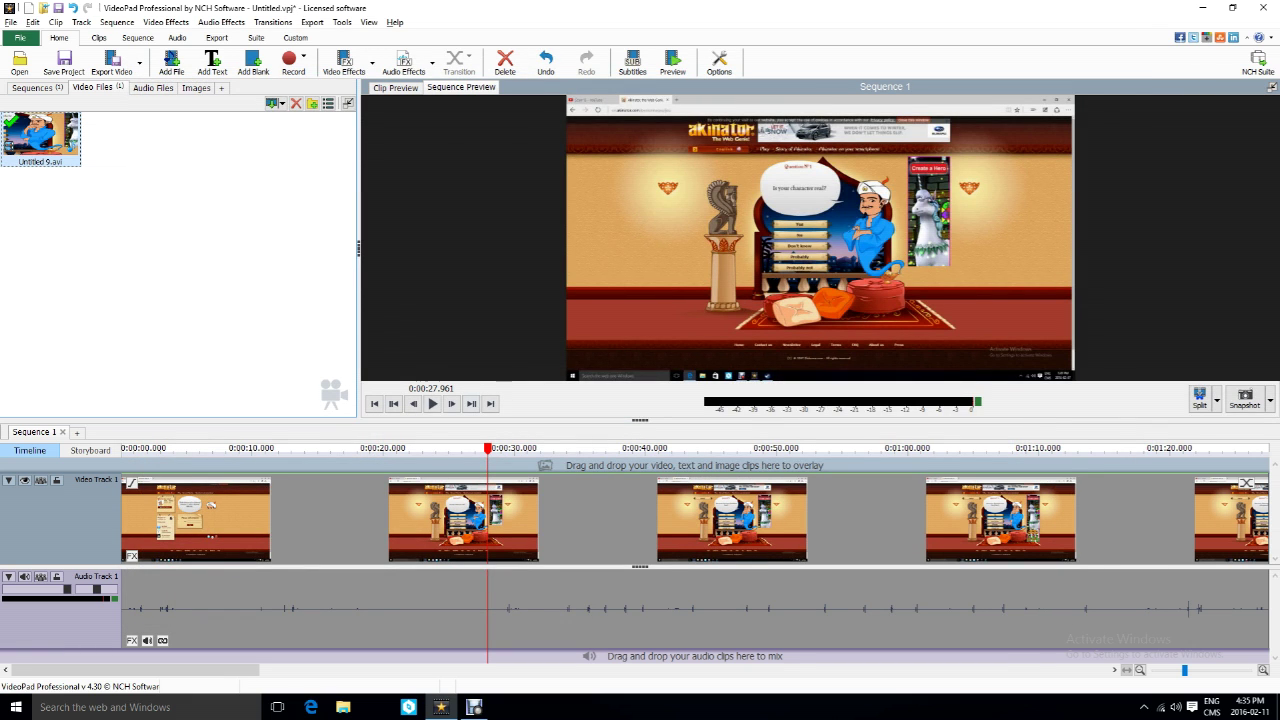
- Overlay the zoomed Untitled 9.avi on a second video track at 0:00:26.962 and mute the overlay's audio
{"action": "left_click", "coordinate": [177, 38]}
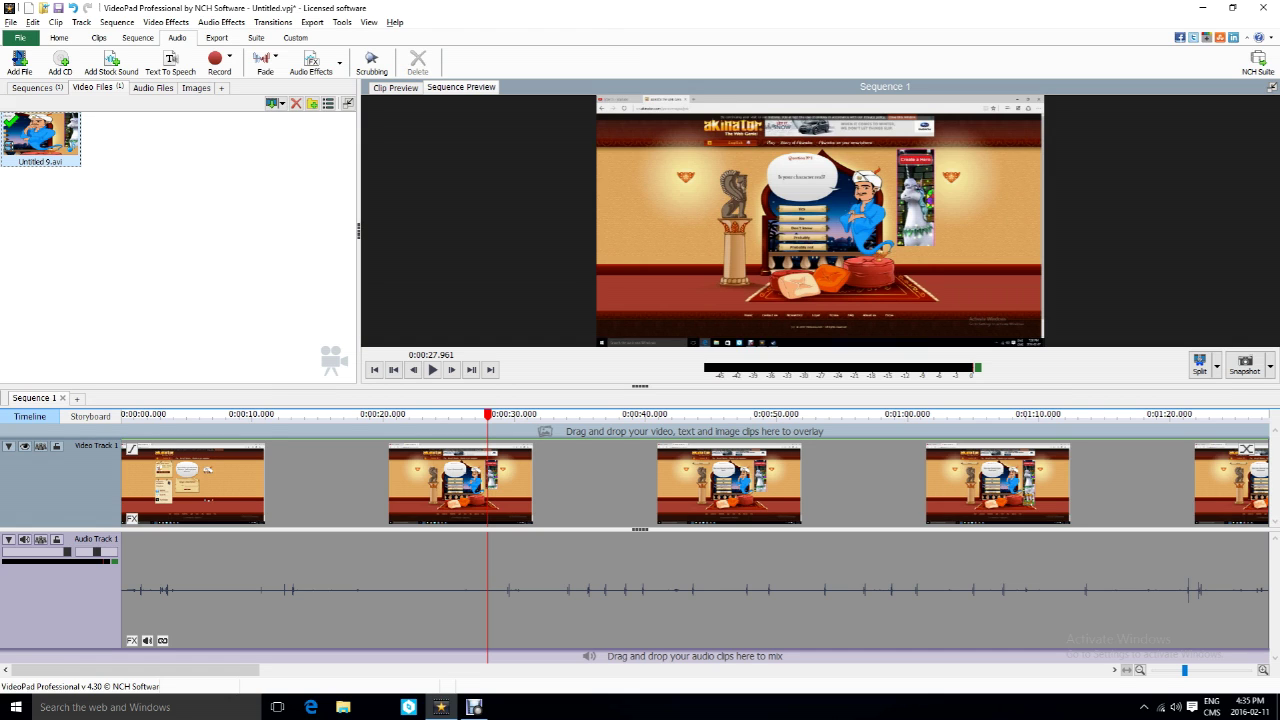
{"action": "left_click_drag", "start_coordinate": [488, 415], "coordinate": [485, 415]}
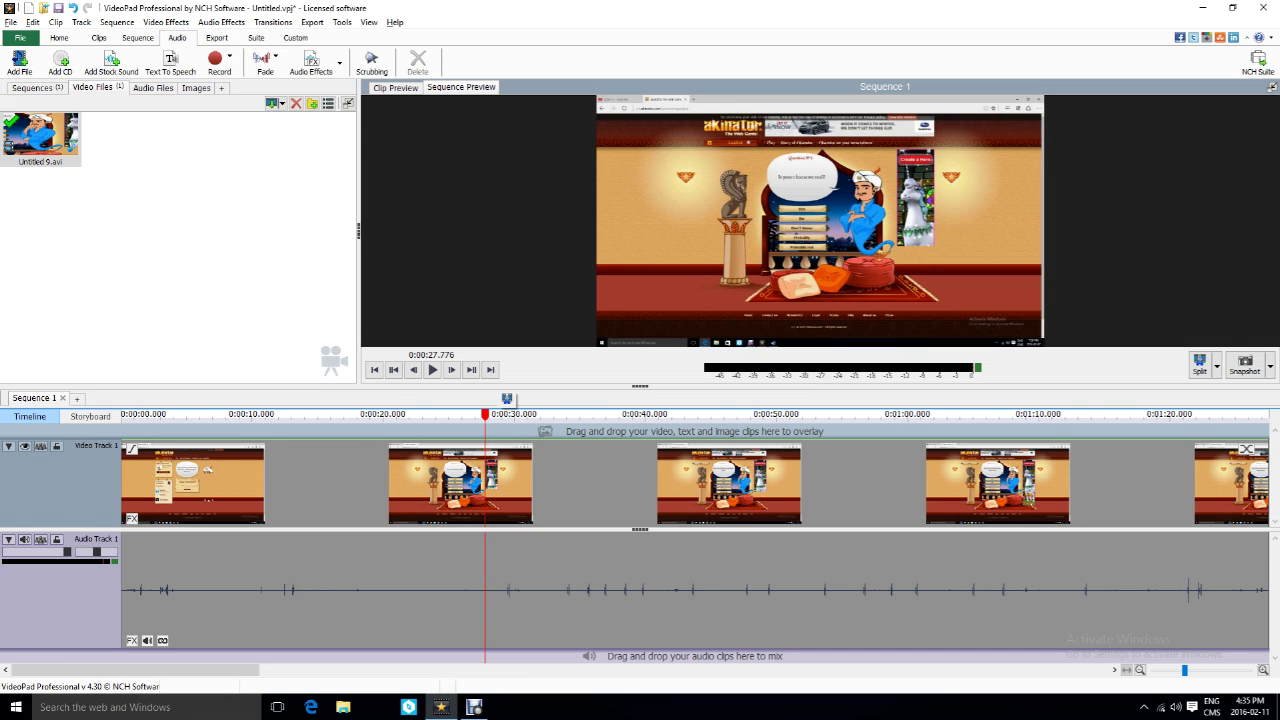
{"action": "left_click", "coordinate": [474, 413]}
{"action": "left_click", "coordinate": [40, 135]}
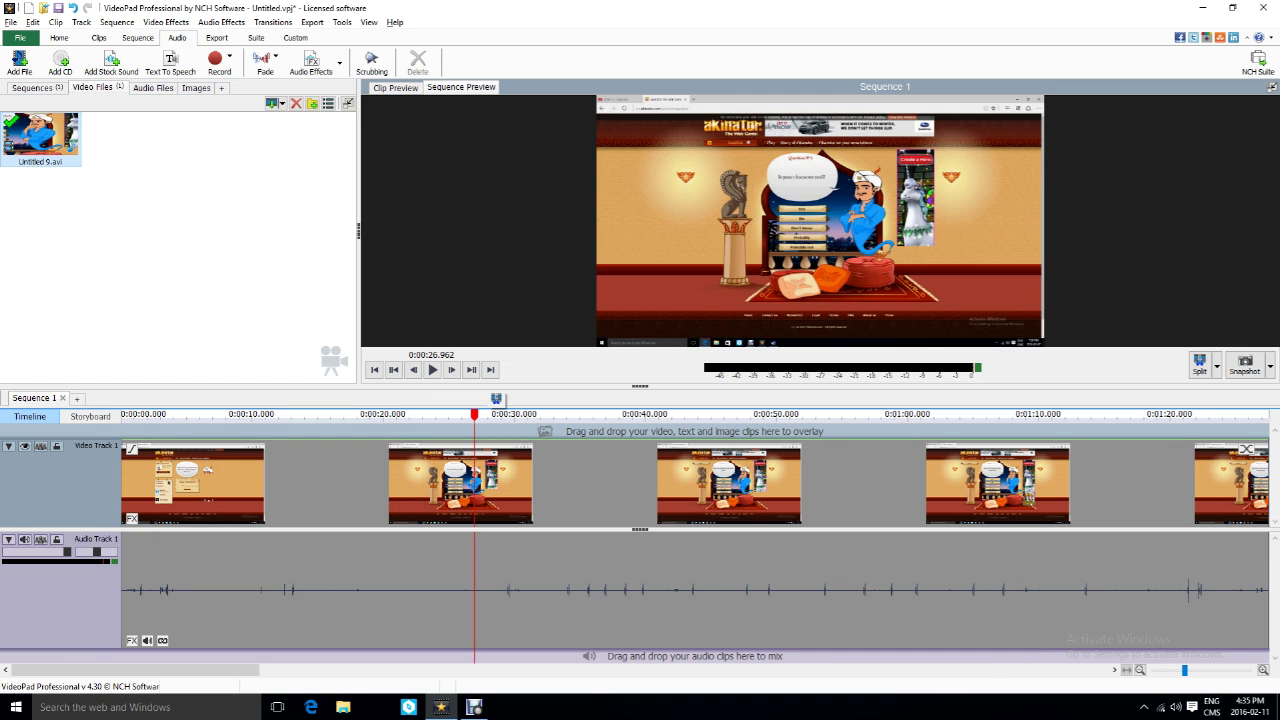
{"action": "left_click_drag", "start_coordinate": [40, 135], "coordinate": [372, 444]}
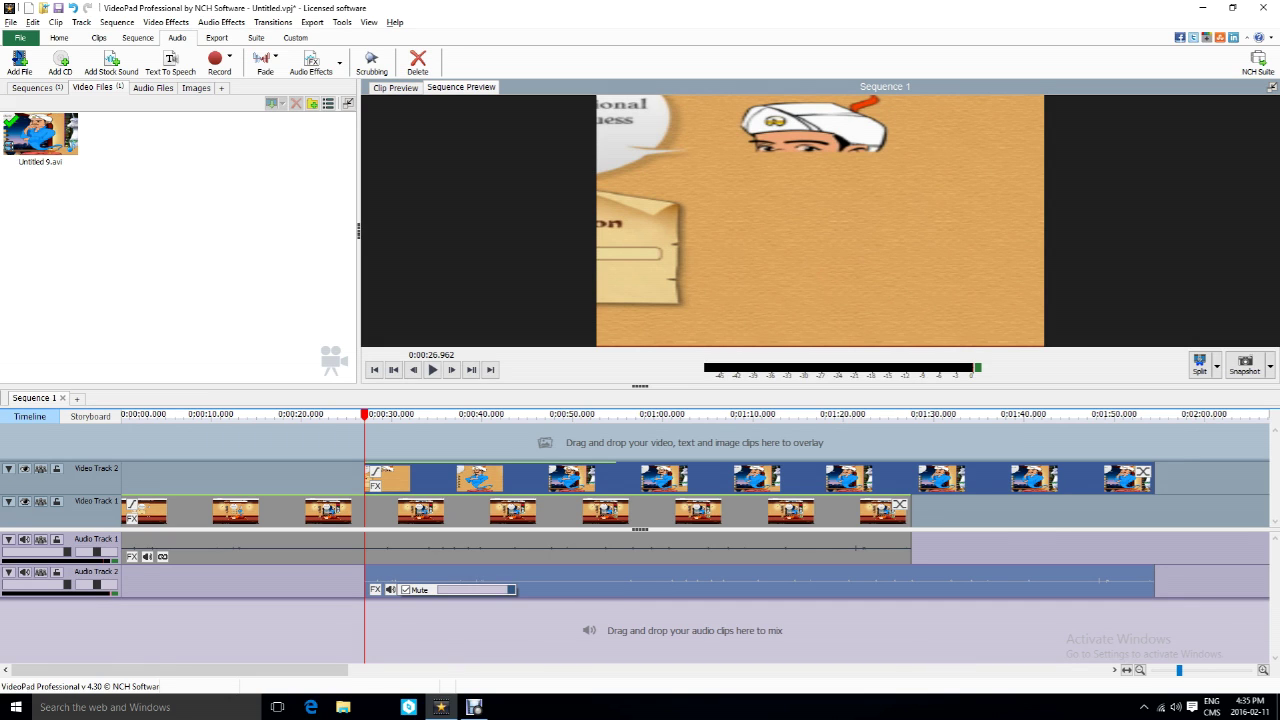
{"action": "left_click", "coordinate": [450, 628]}
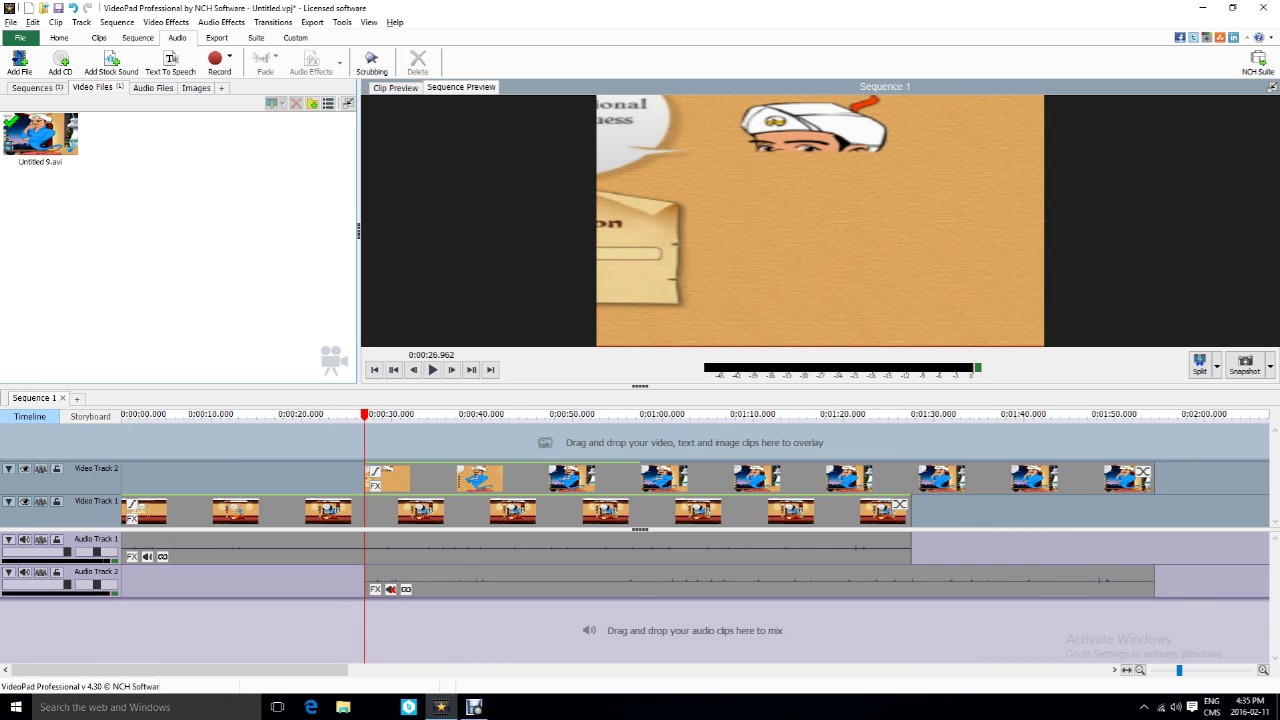
- Trim the start of the overlay clip to 0:00:46.823 and move the trimmed clip to begin at 0:00:23.116
{"action": "mouse_move", "coordinate": [528, 414]}
{"action": "left_mouse_down"}
{"action": "mouse_move", "coordinate": [560, 414]}
{"action": "mouse_move", "coordinate": [322, 414]}
{"action": "mouse_move", "coordinate": [574, 414]}
{"action": "mouse_move", "coordinate": [544, 414]}
{"action": "left_mouse_up"}
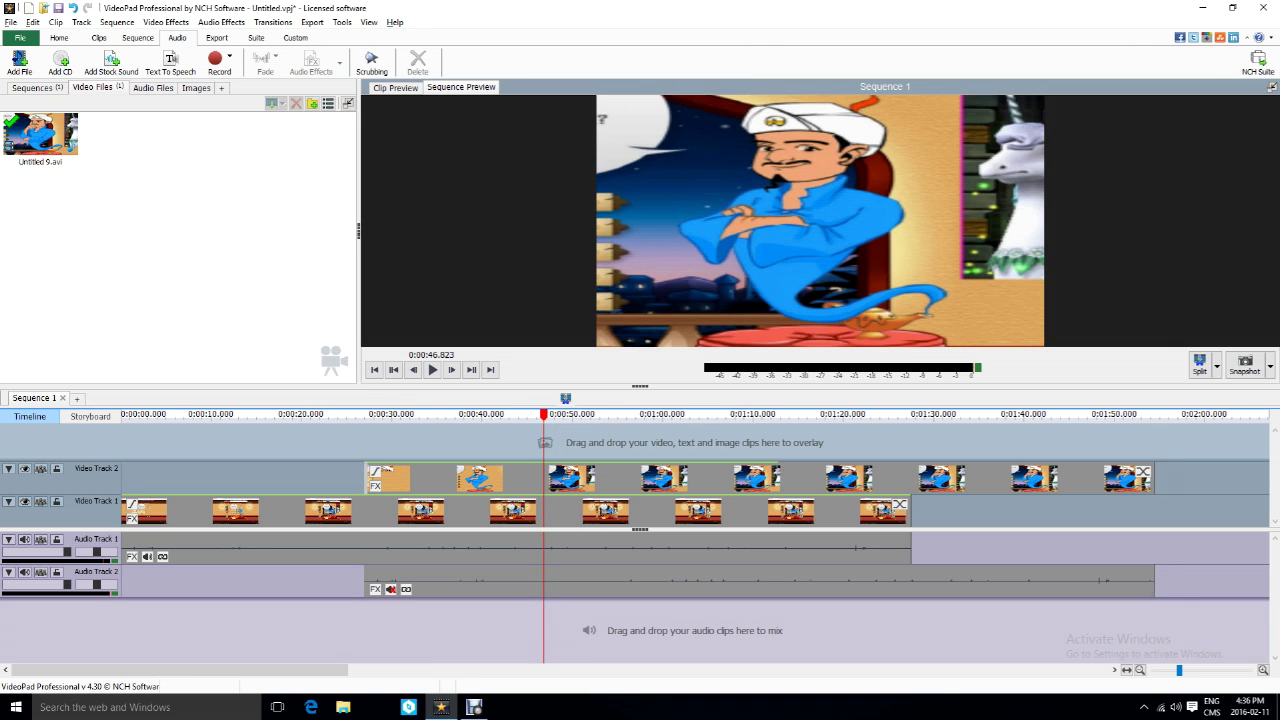
{"action": "left_click_drag", "start_coordinate": [366, 478], "coordinate": [544, 478]}
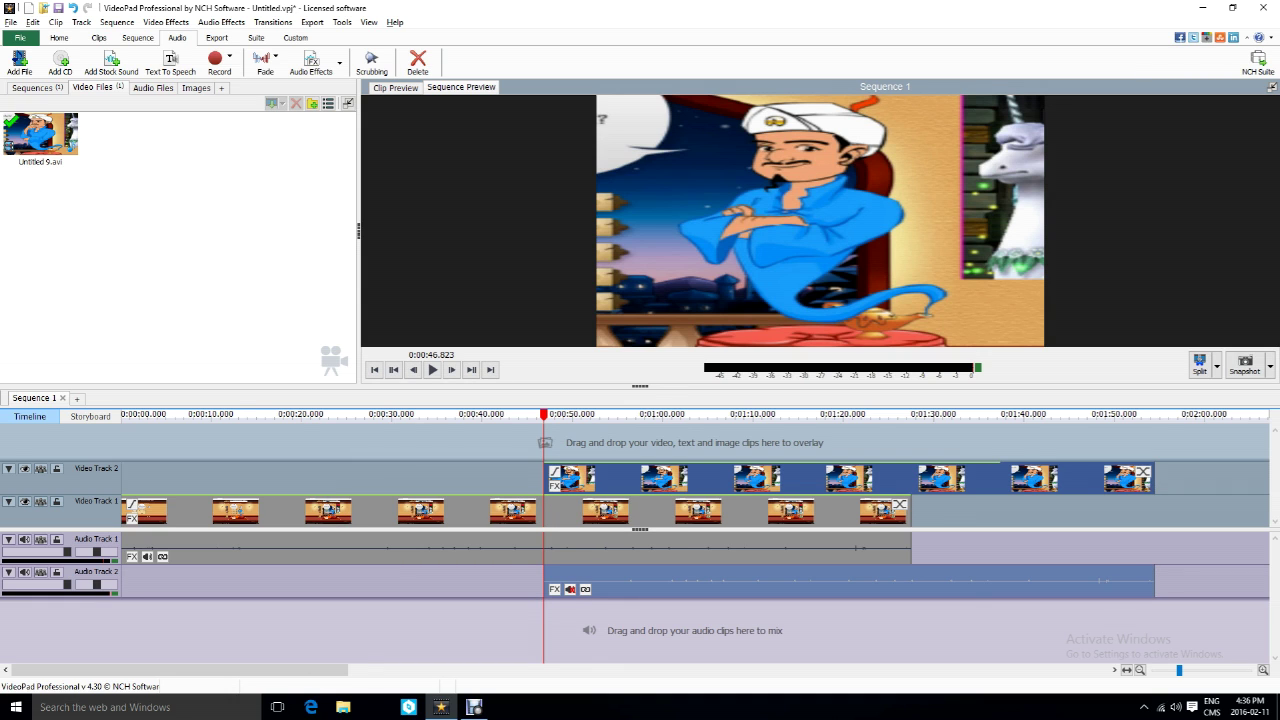
{"action": "left_click_drag", "start_coordinate": [405, 415], "coordinate": [355, 415]}
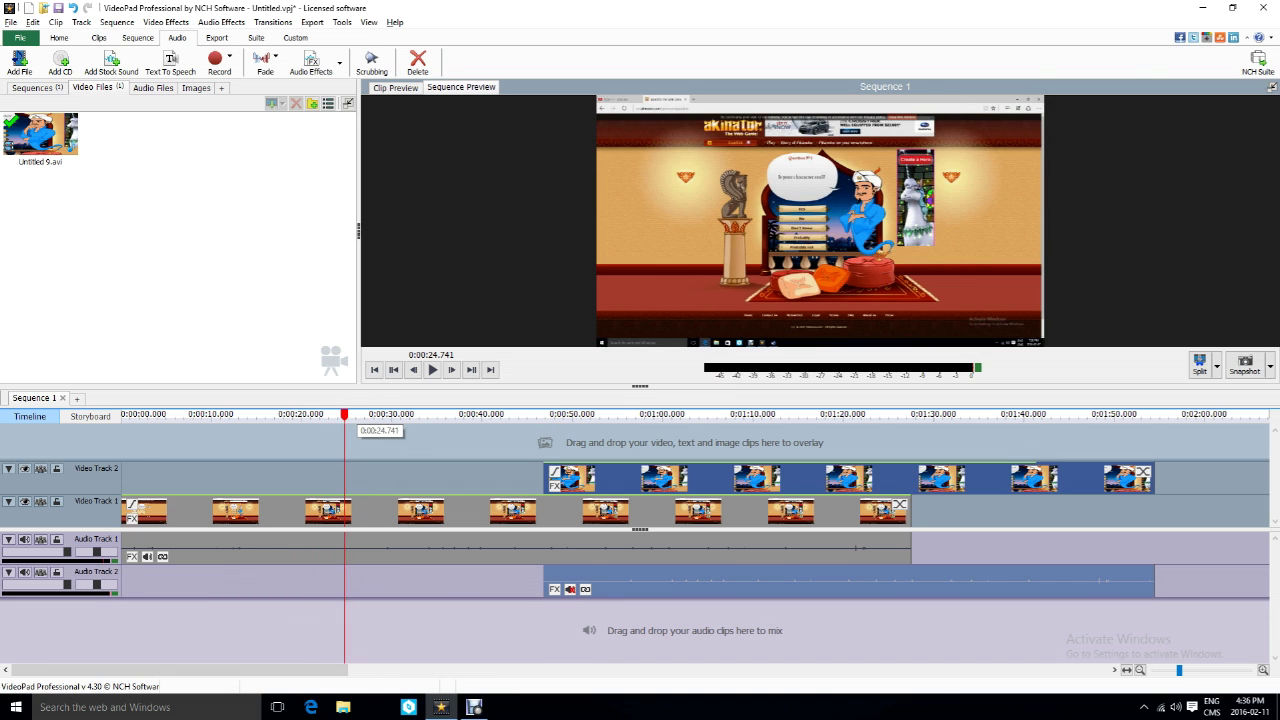
{"action": "left_click_drag", "start_coordinate": [344, 414], "coordinate": [330, 414]}
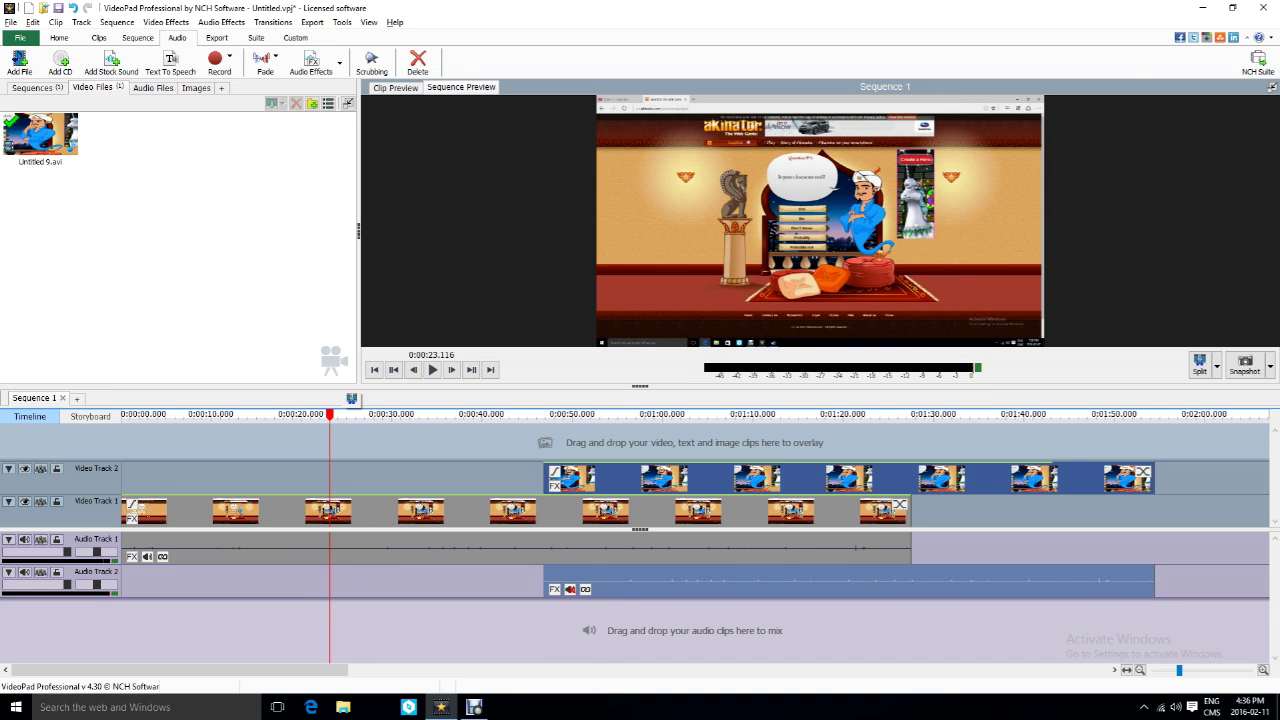
{"action": "left_click_drag", "start_coordinate": [671, 478], "coordinate": [462, 478]}
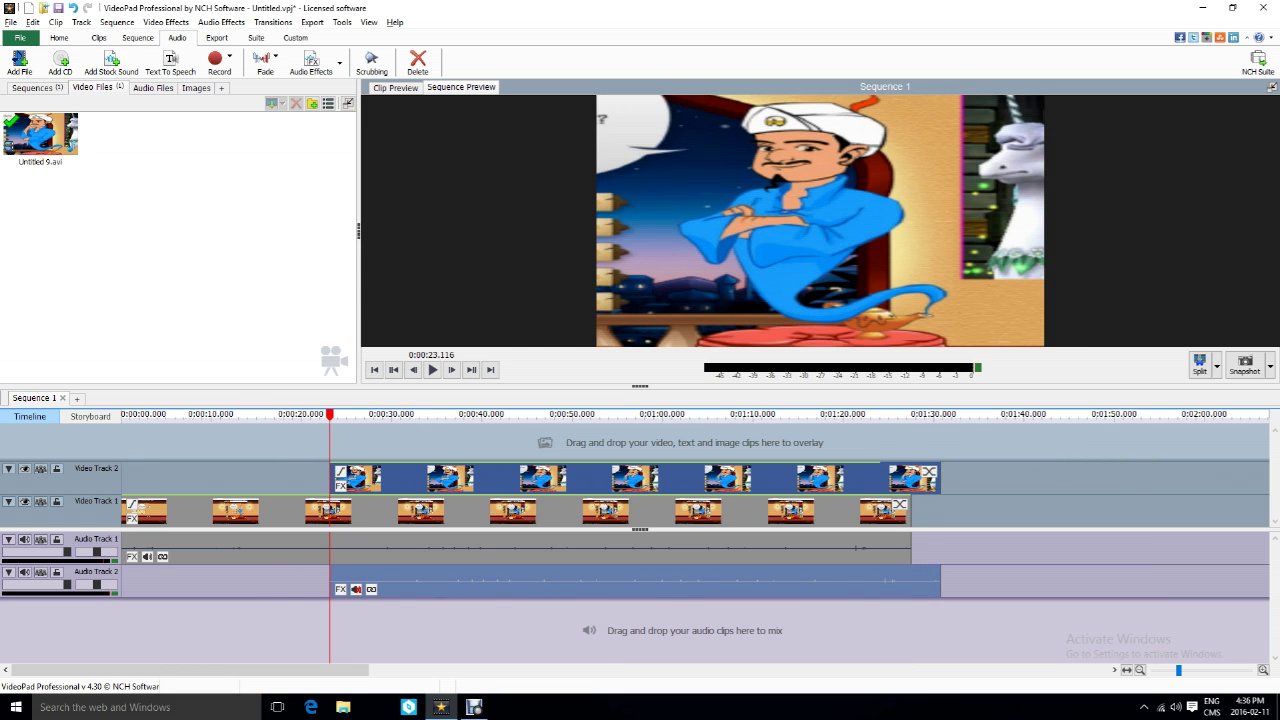
{"action": "key", "text": "space"}
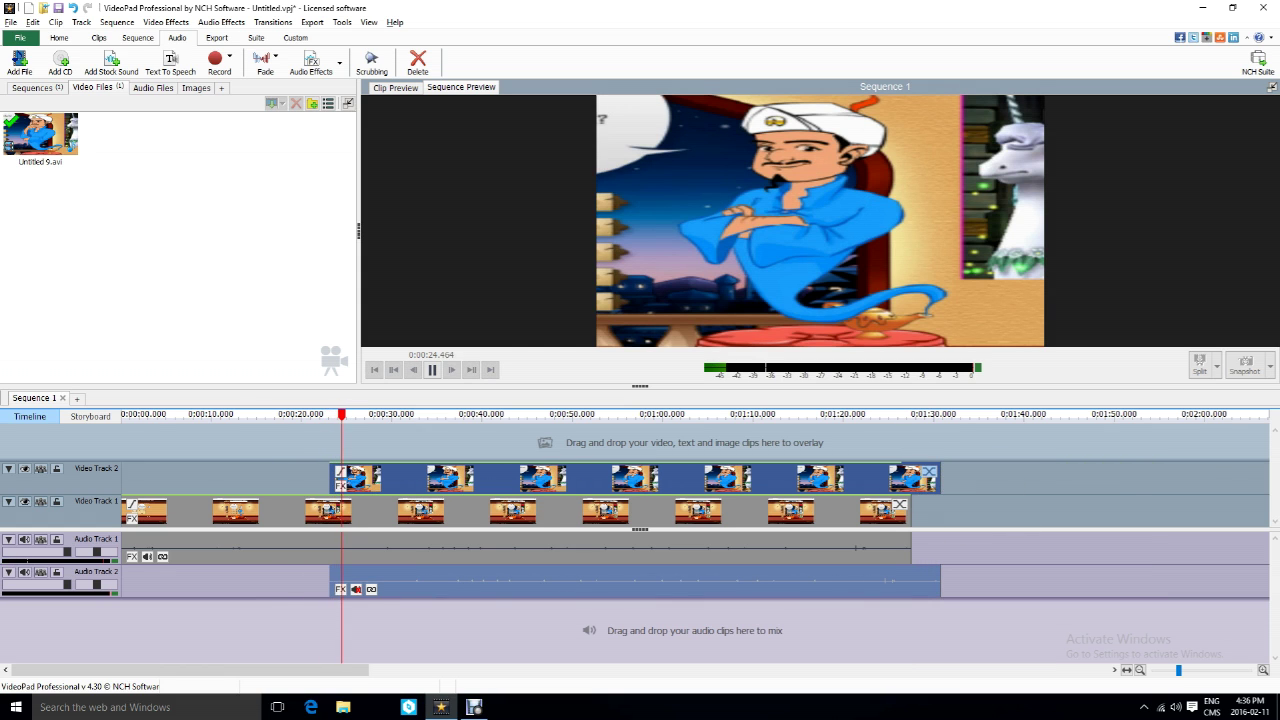
- Cut off the zoomed overlay clip at 0:00:25.334, play back the zoom-in, and move the playhead to 0:00:33.529
{"action": "key", "text": "space"}
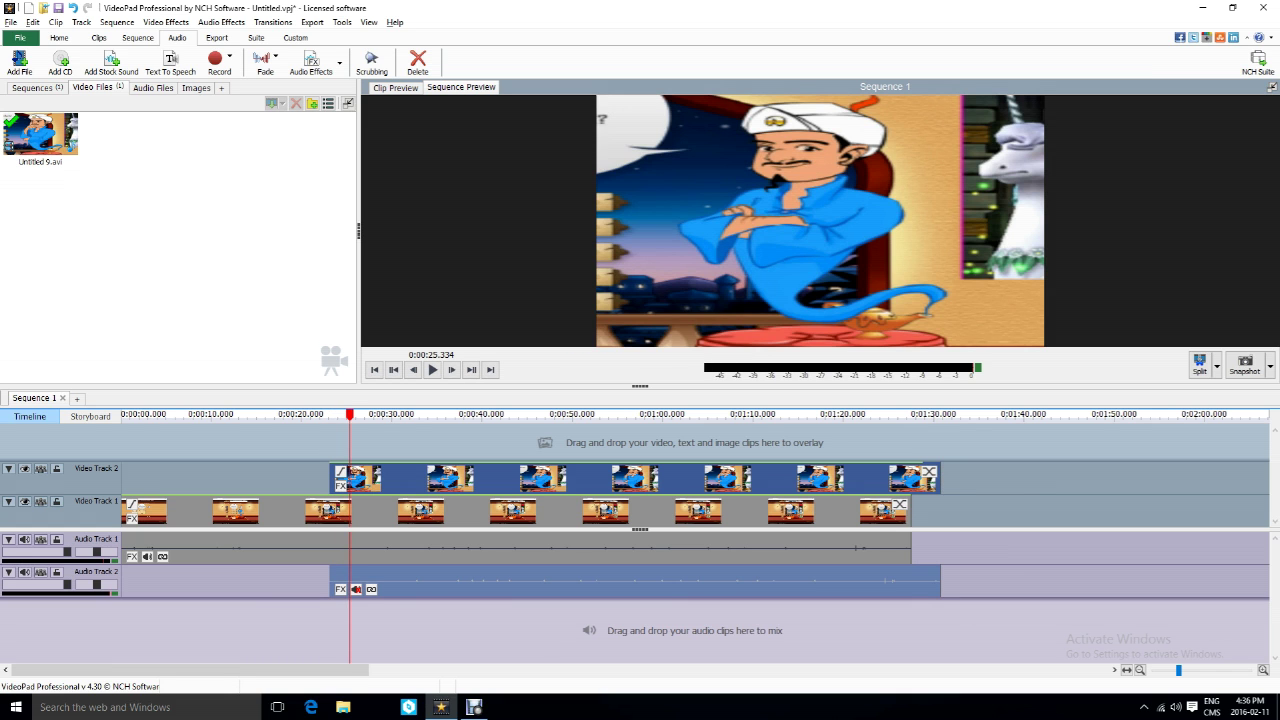
{"action": "key", "text": "l"}
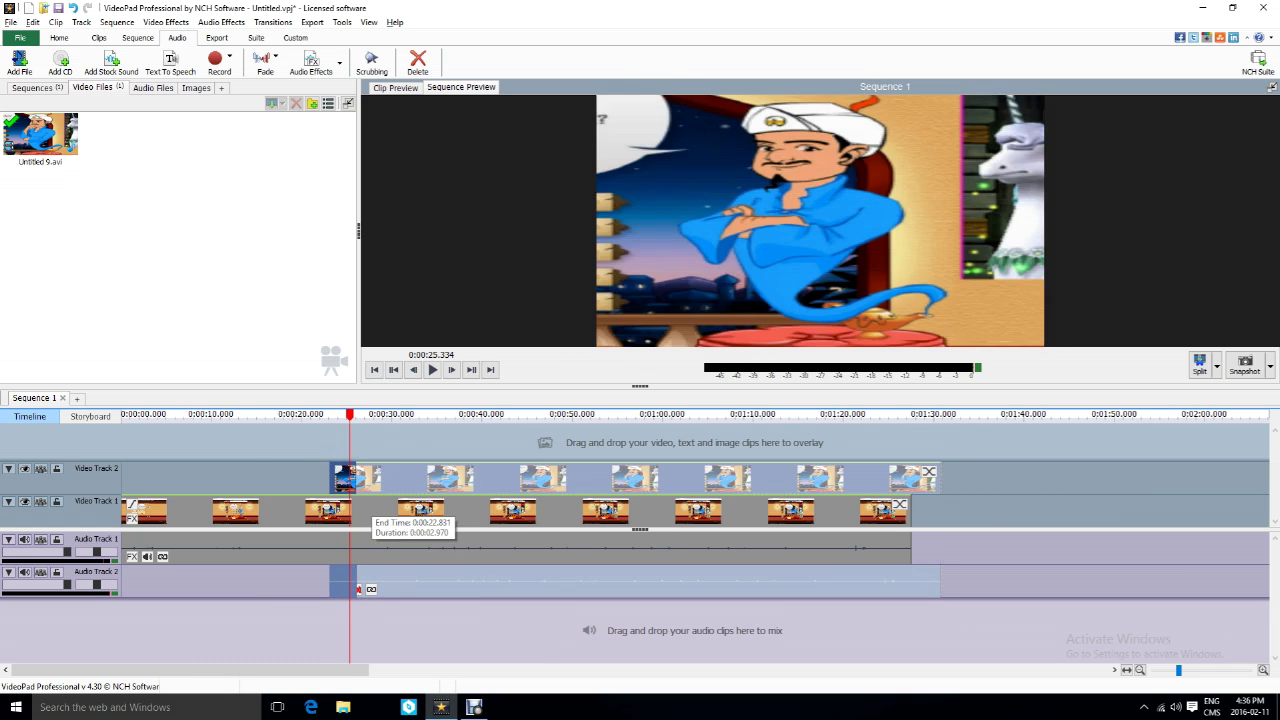
{"action": "key", "text": "Delete"}
{"action": "key", "text": "space"}
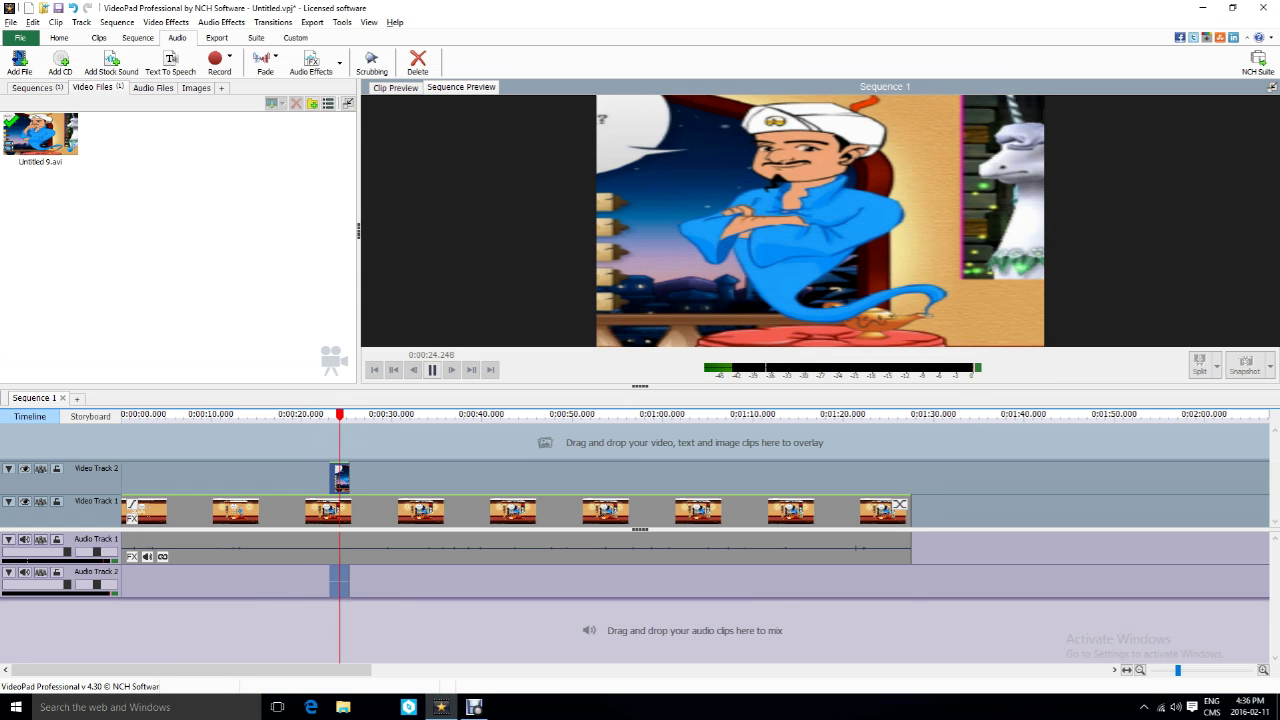
{"action": "key", "text": "space"}
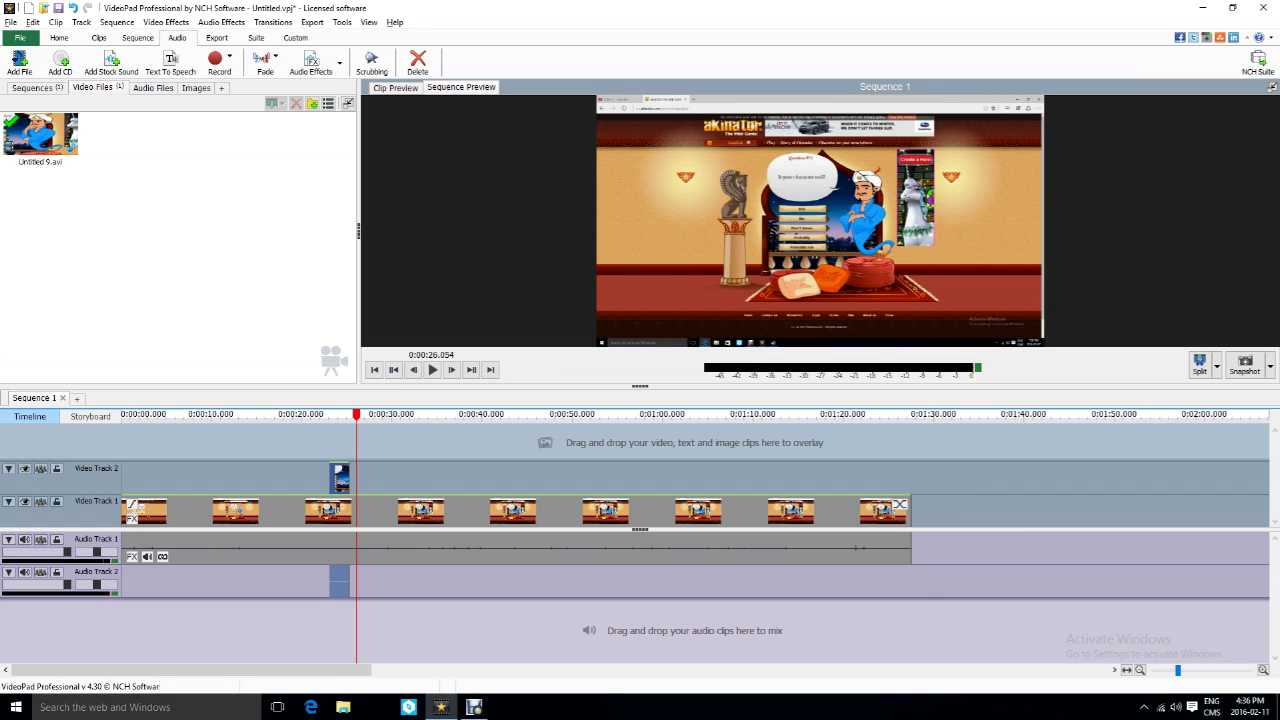
{"action": "left_click_drag", "start_coordinate": [356, 414], "coordinate": [423, 414]}
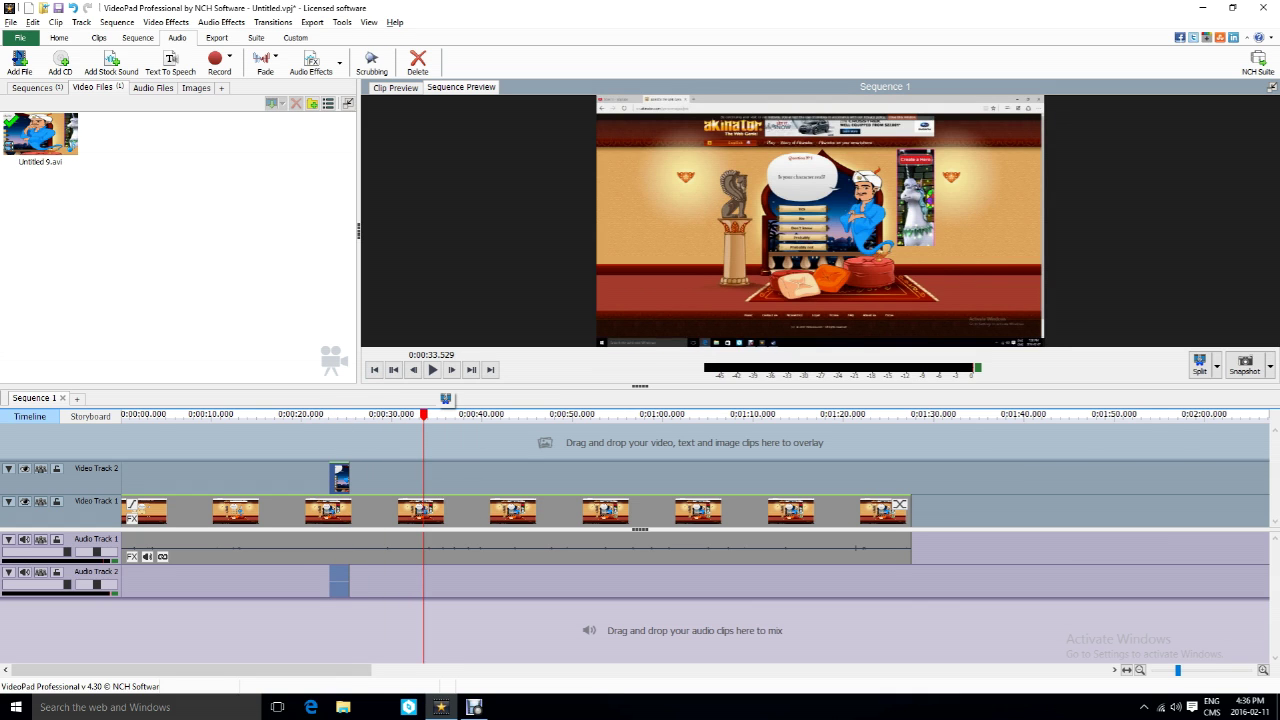
- Open the video effects for Untitled 9.avi and examine the available transform, blending, color, filter and artistic effects
{"action": "left_click", "coordinate": [59, 37]}
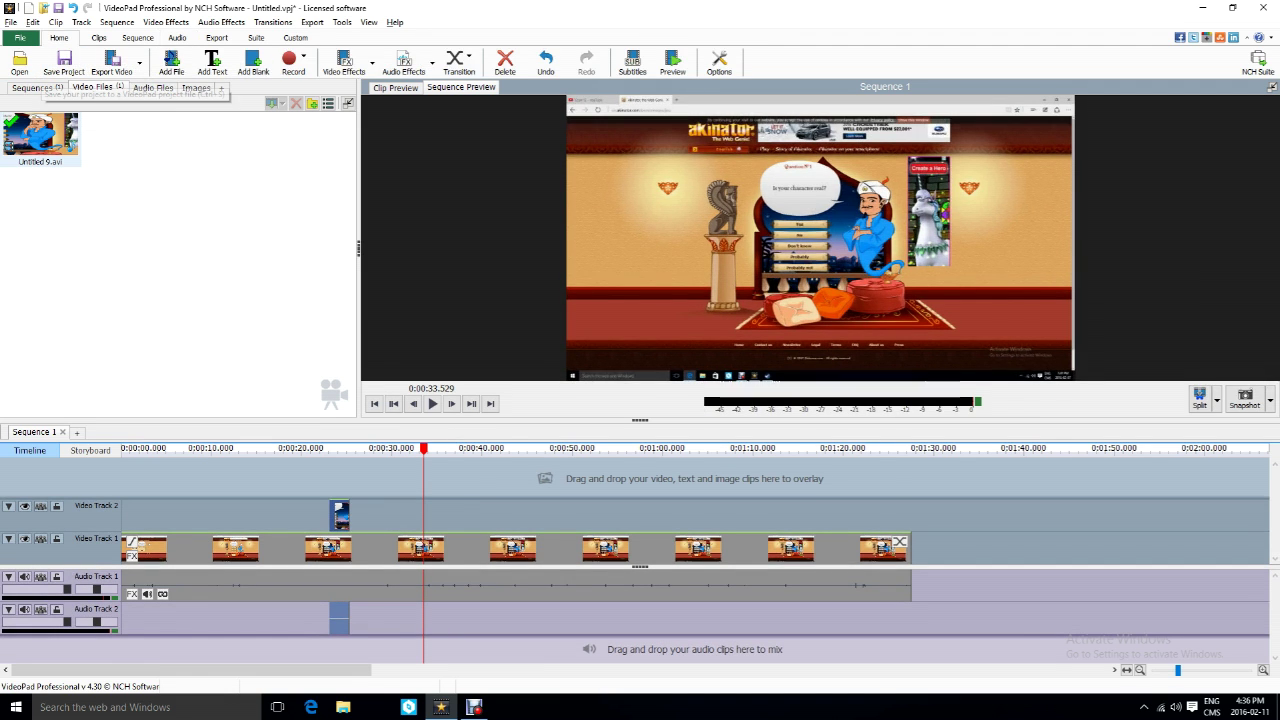
{"action": "left_click", "coordinate": [40, 135]}
{"action": "left_click", "coordinate": [344, 62]}
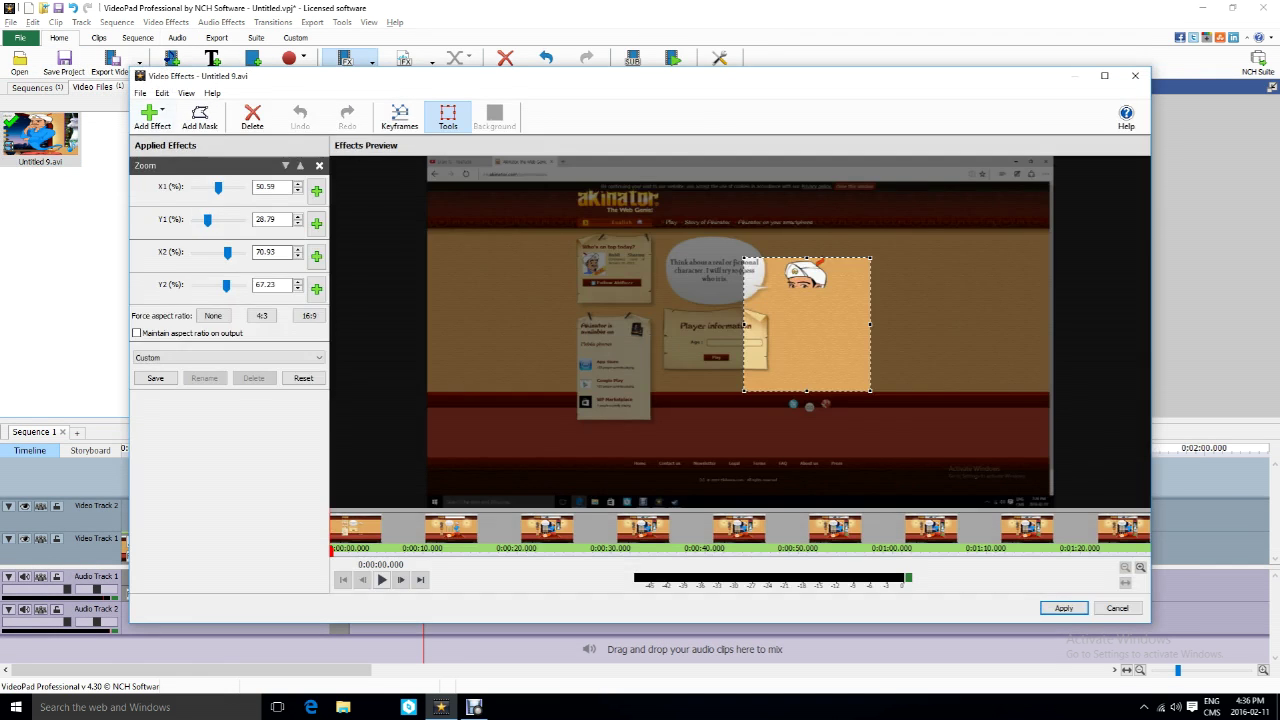
{"action": "scroll", "coordinate": [148, 386], "scroll_direction": "down", "scroll_amount": 3}
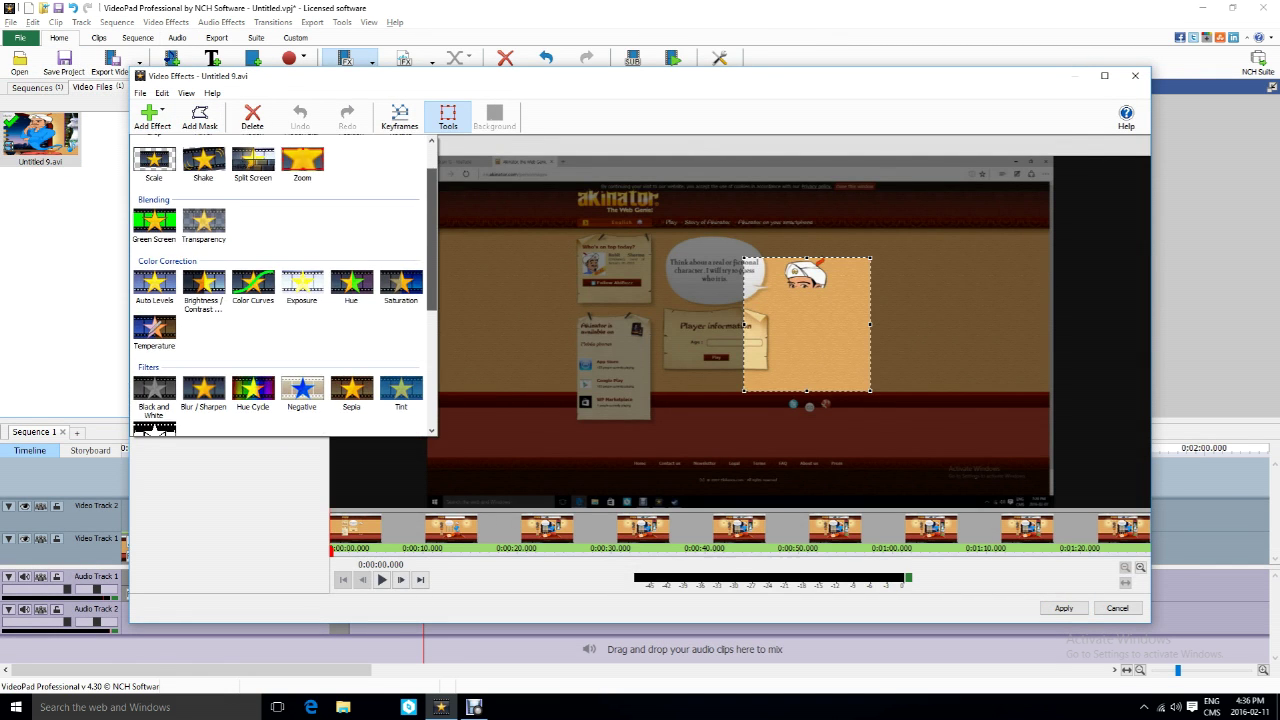
{"action": "scroll", "coordinate": [148, 386], "scroll_direction": "down", "scroll_amount": 3}
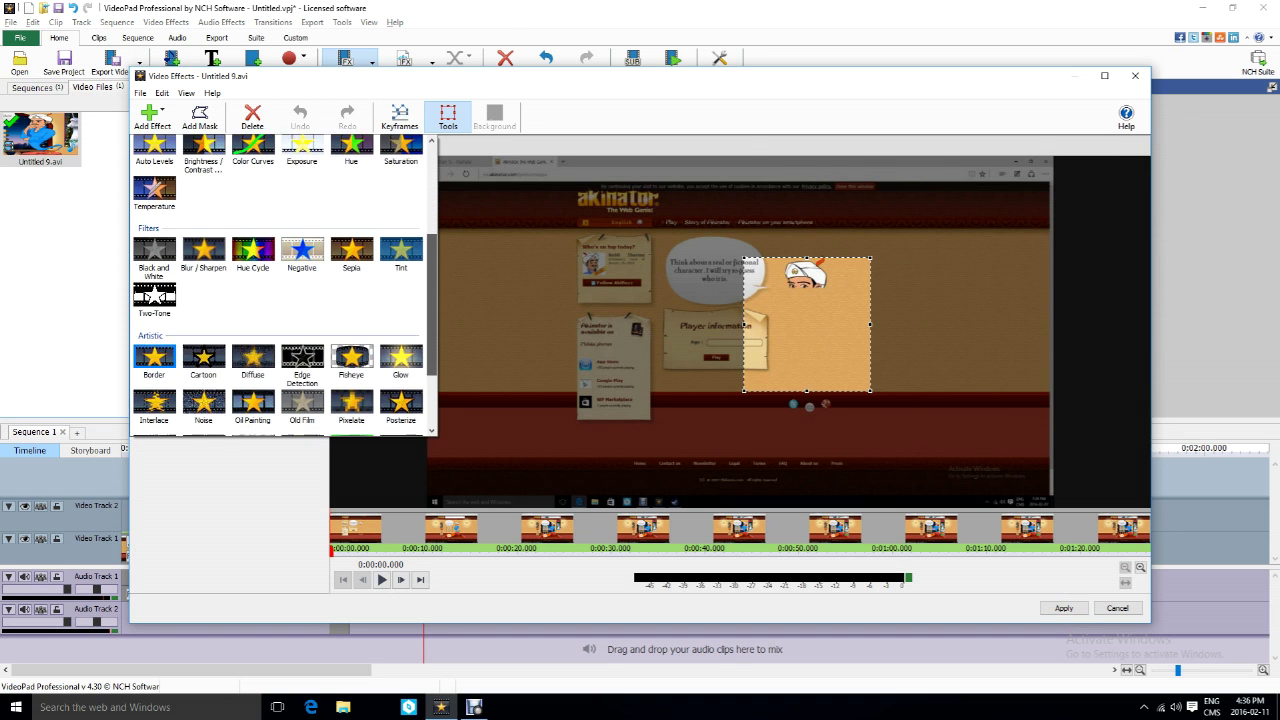
{"action": "scroll", "coordinate": [280, 285], "scroll_direction": "down", "scroll_amount": 3}
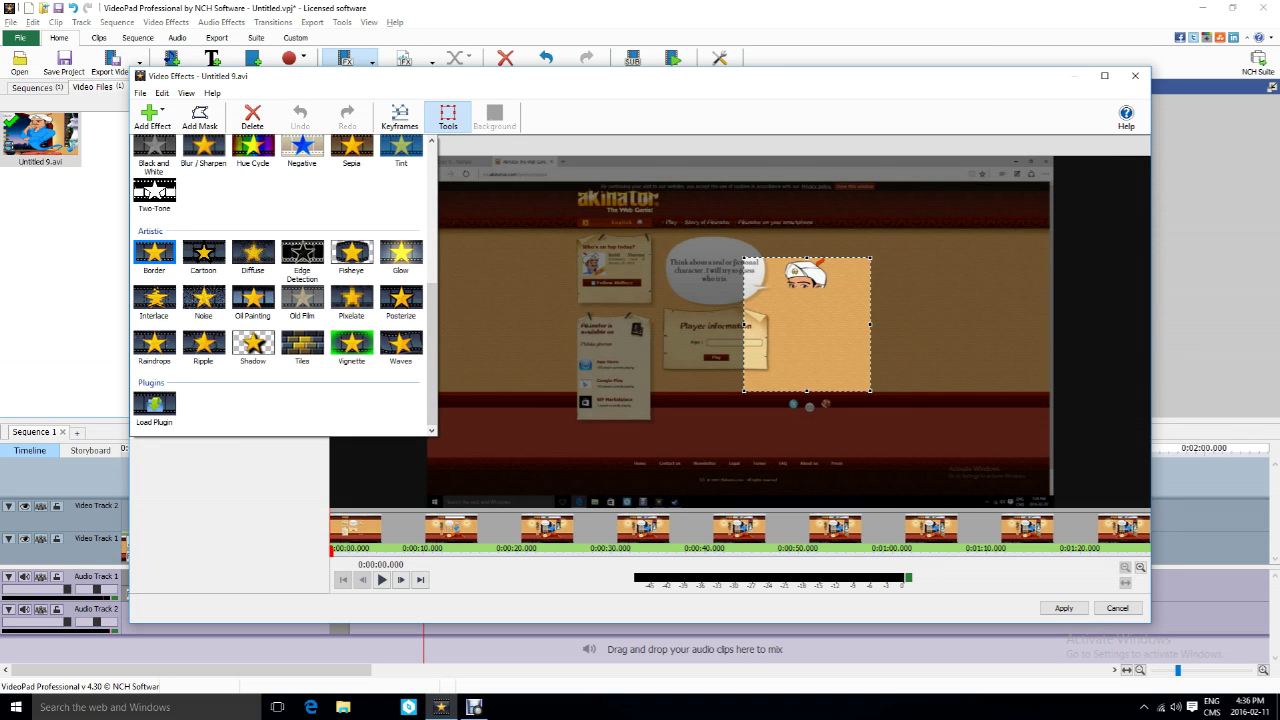
{"action": "scroll", "coordinate": [280, 285], "scroll_direction": "up", "scroll_amount": 2}
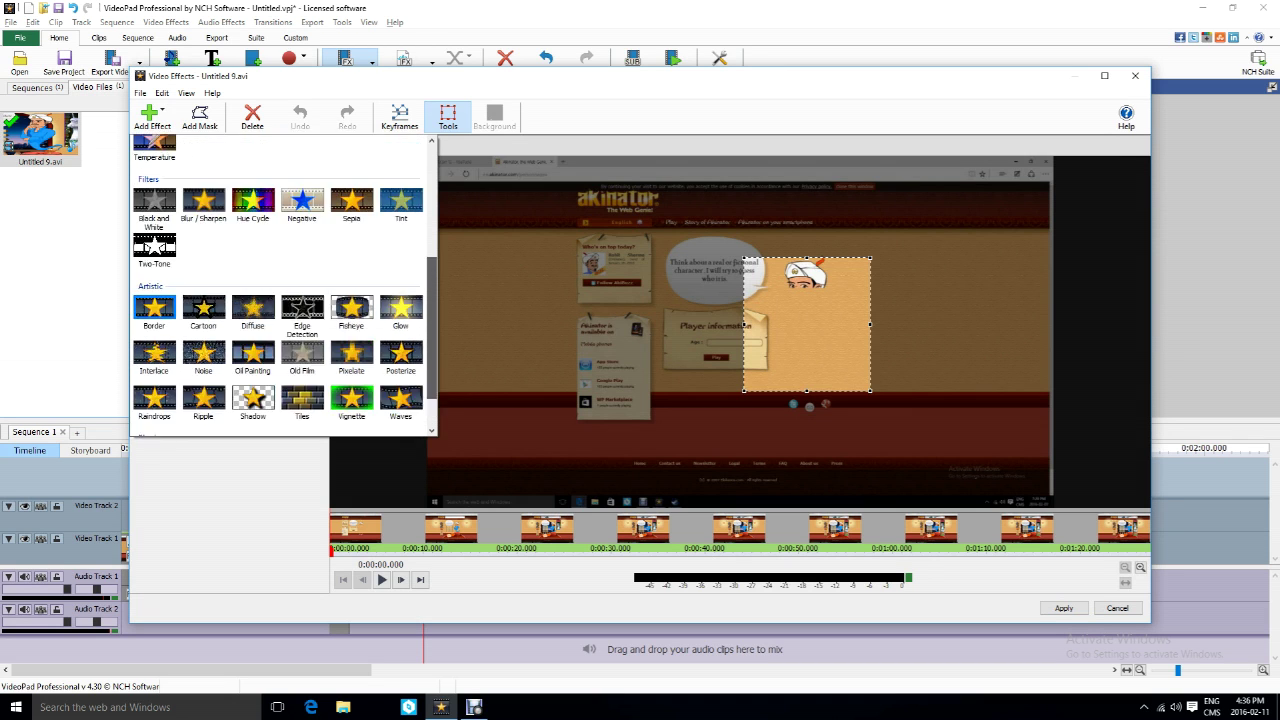
{"action": "scroll", "coordinate": [150, 245], "scroll_direction": "up", "scroll_amount": 5}
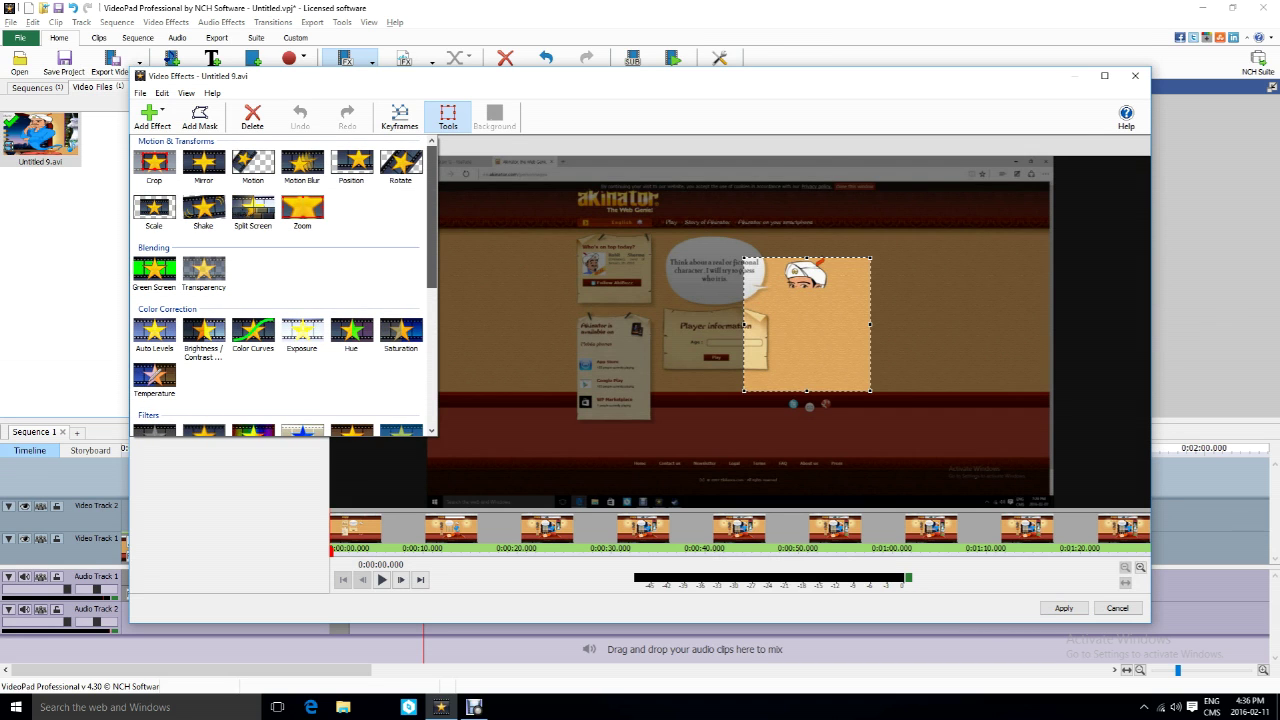
{"action": "scroll", "coordinate": [150, 308], "scroll_direction": "down", "scroll_amount": 6}
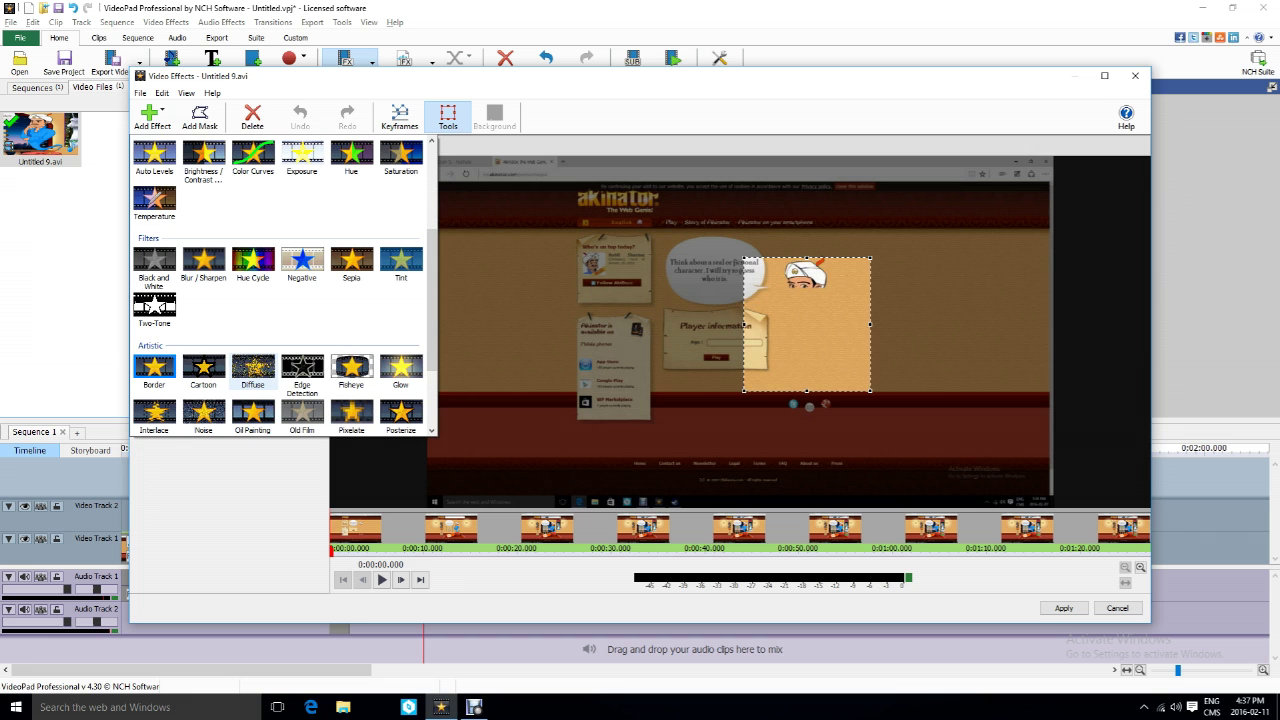
{"action": "scroll", "coordinate": [150, 308], "scroll_direction": "down", "scroll_amount": 1}
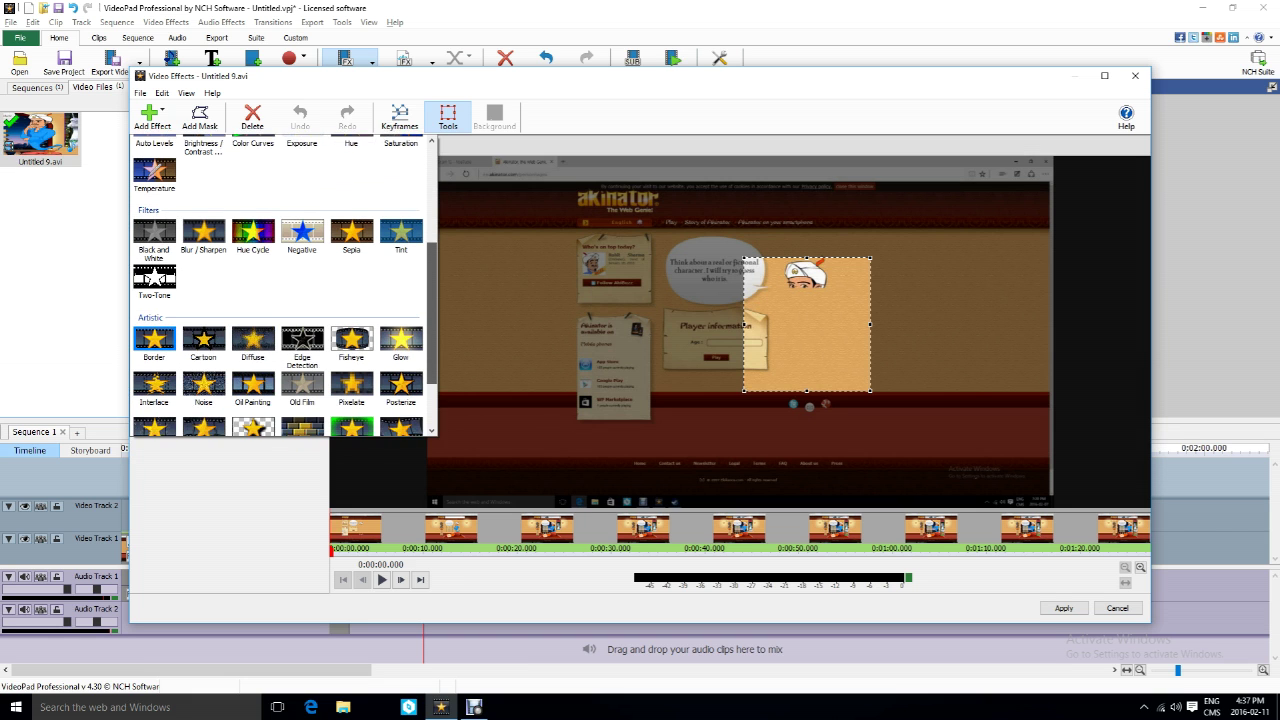
{"action": "scroll", "coordinate": [280, 300], "scroll_direction": "down", "scroll_amount": 1}
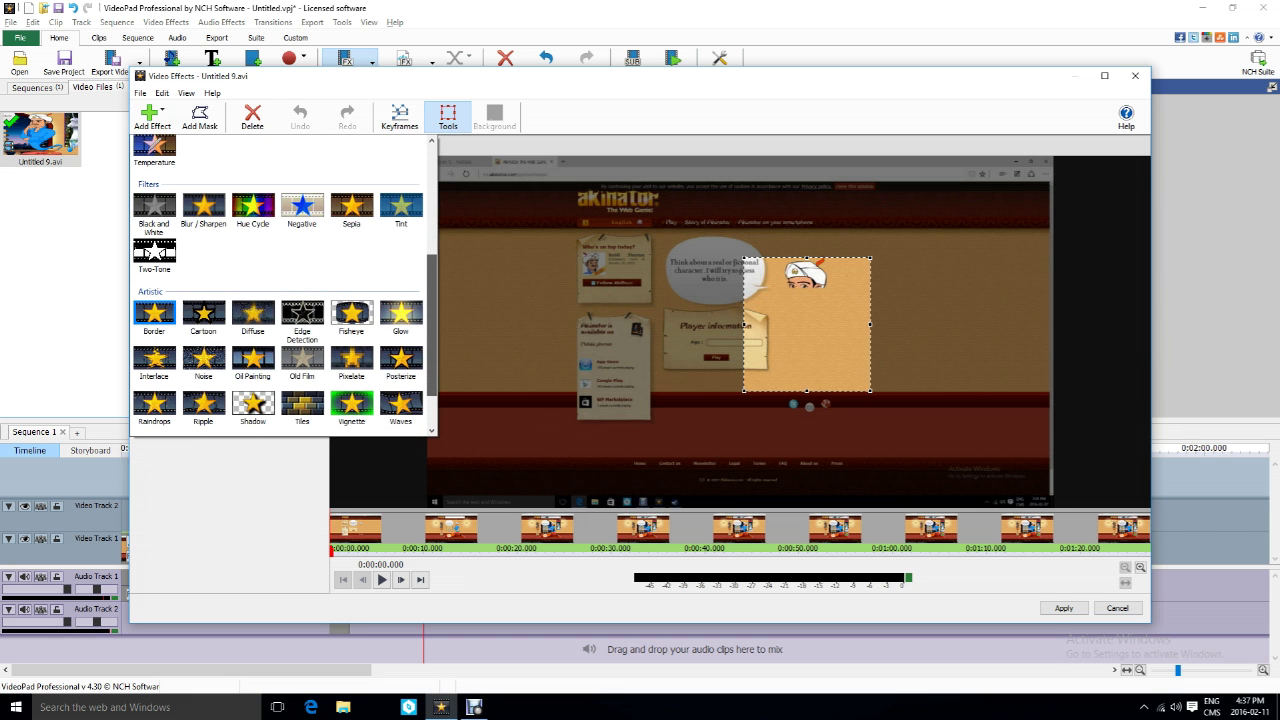
{"action": "scroll", "coordinate": [154, 350], "scroll_direction": "down", "scroll_amount": 2}
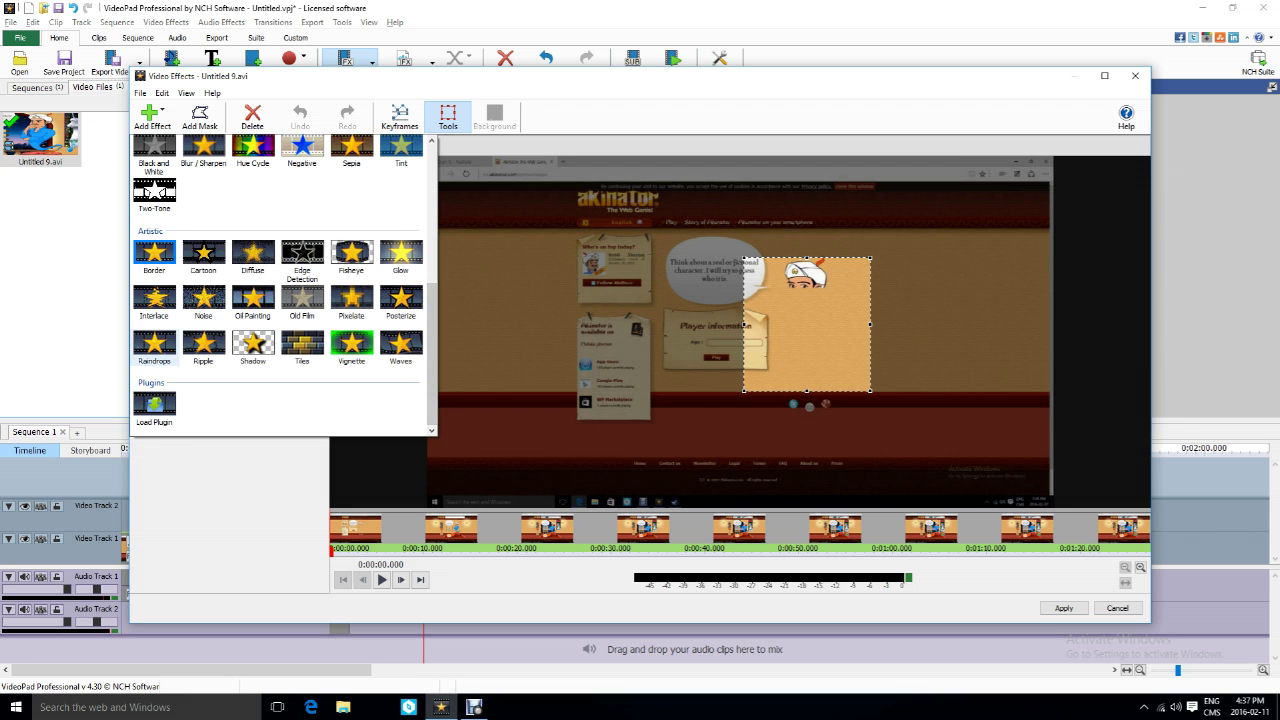
- Try the Diffuse effect on Untitled 9.avi with a radius of 182.22 px
{"action": "scroll", "coordinate": [150, 195], "scroll_direction": "up", "scroll_amount": 5}
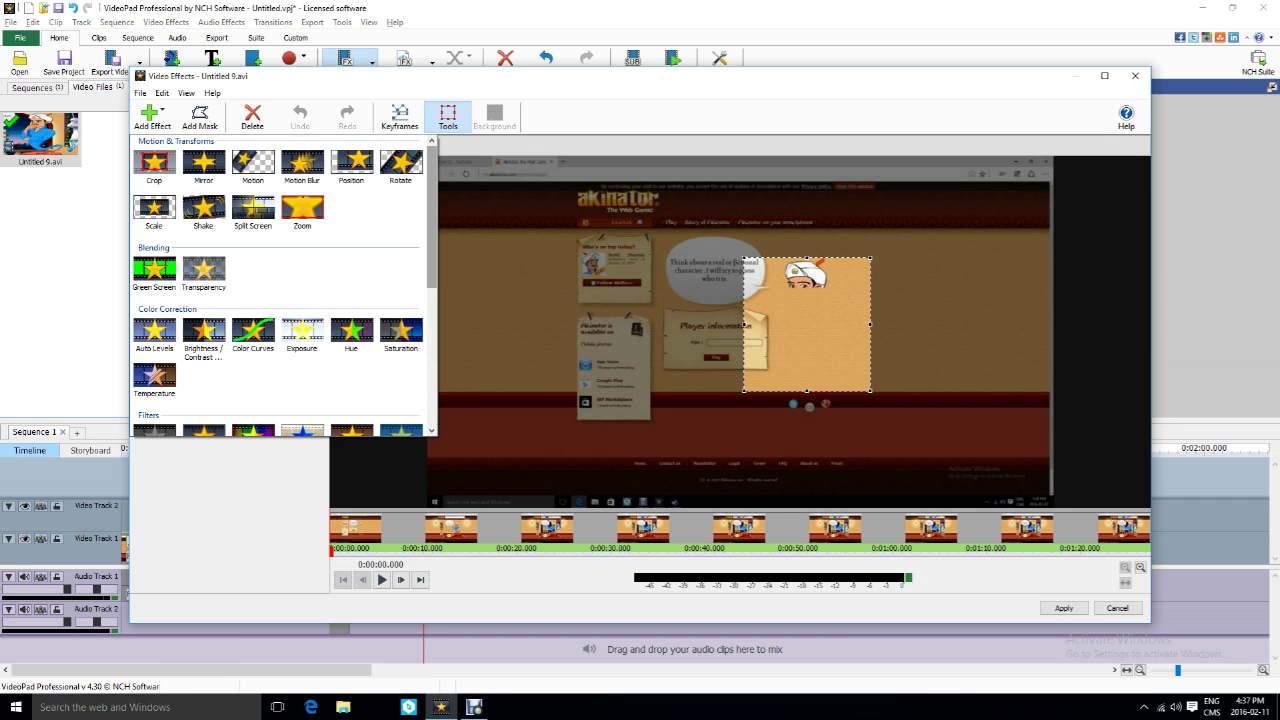
{"action": "scroll", "coordinate": [154, 262], "scroll_direction": "down", "scroll_amount": 5}
{"action": "scroll", "coordinate": [278, 290], "scroll_direction": "up", "scroll_amount": 2}
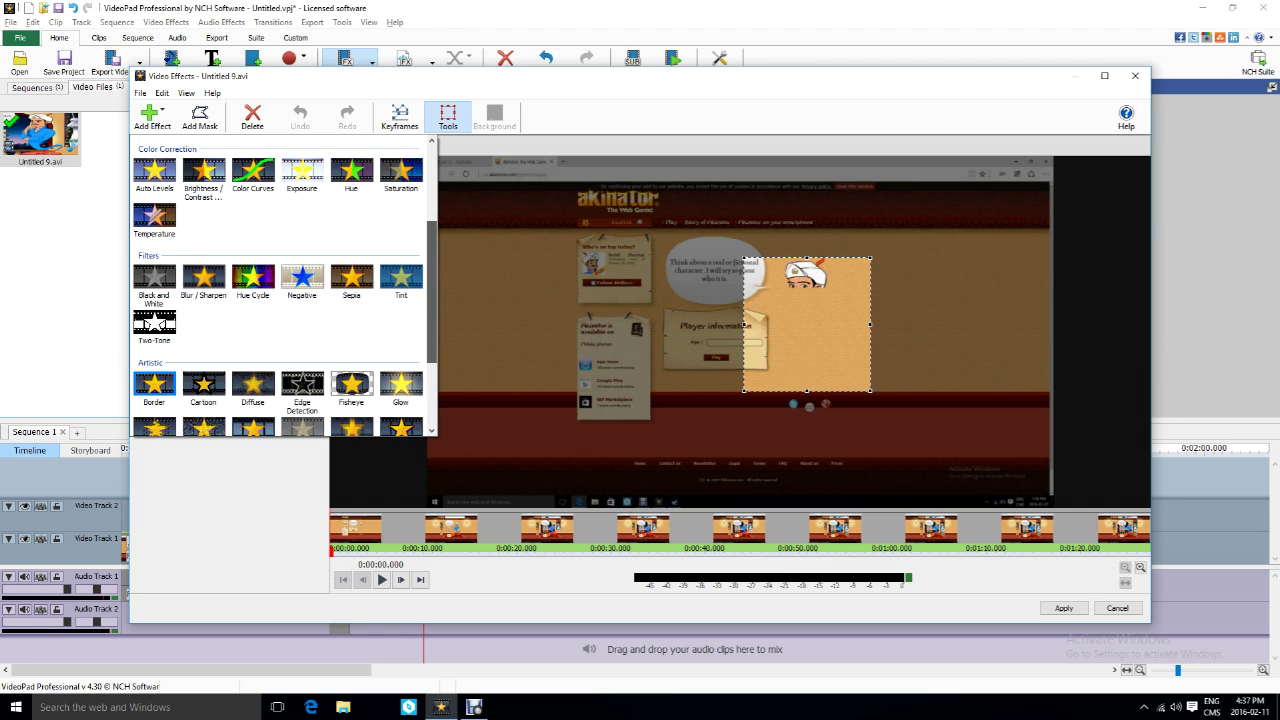
{"action": "left_click", "coordinate": [252, 386]}
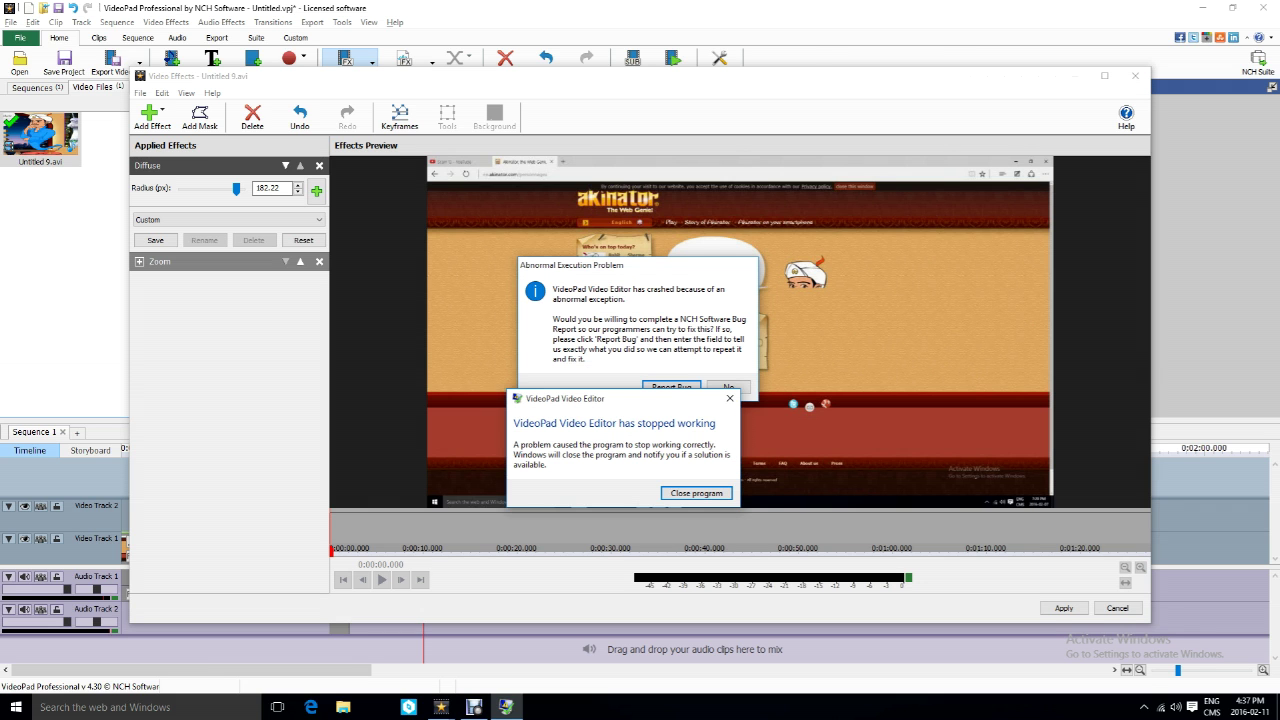
- Close the crashed editor, restart VideoPad Video Editor, and load the autosaved project in a maximized window
{"action": "left_click", "coordinate": [730, 399]}
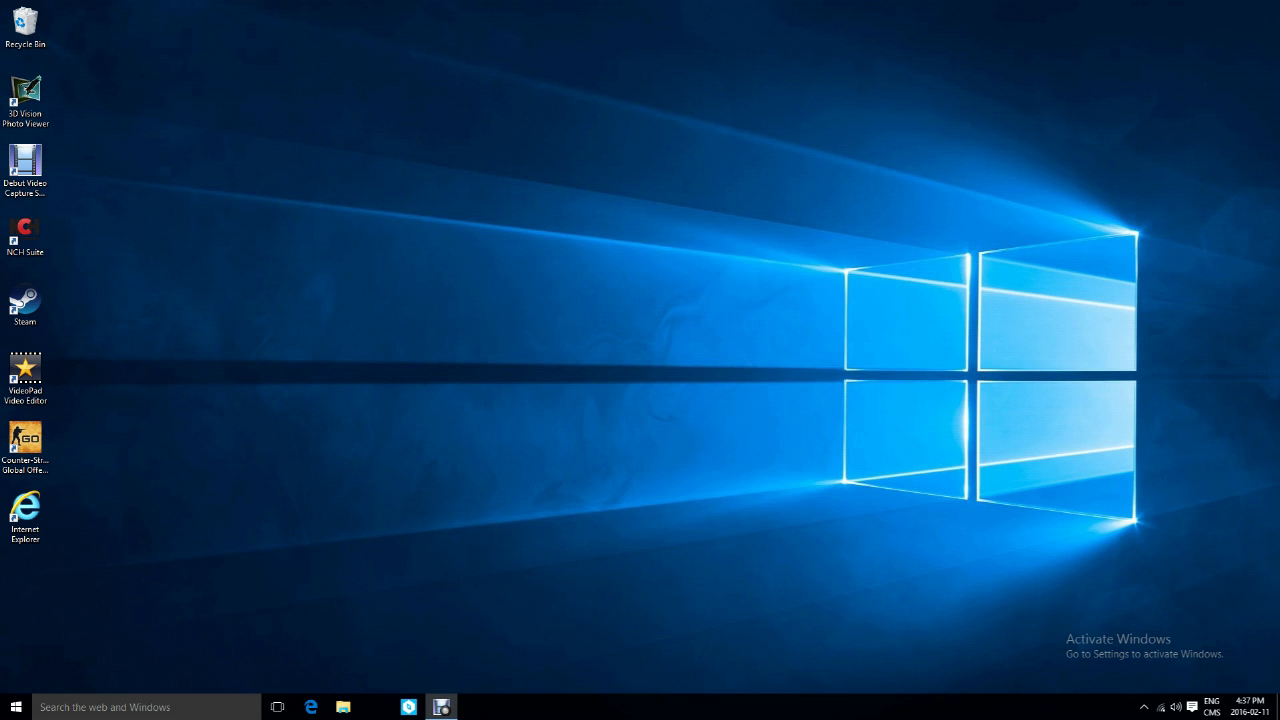
{"action": "double_click", "coordinate": [25, 376]}
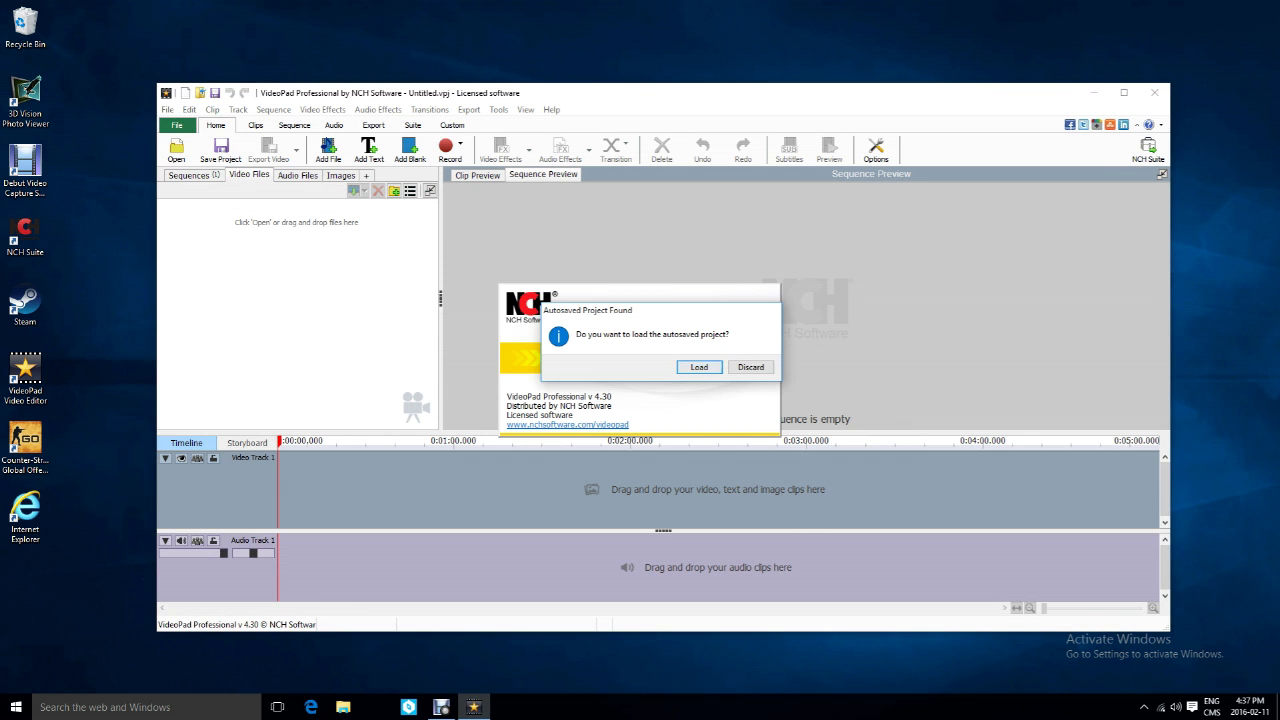
{"action": "key", "text": "Return"}
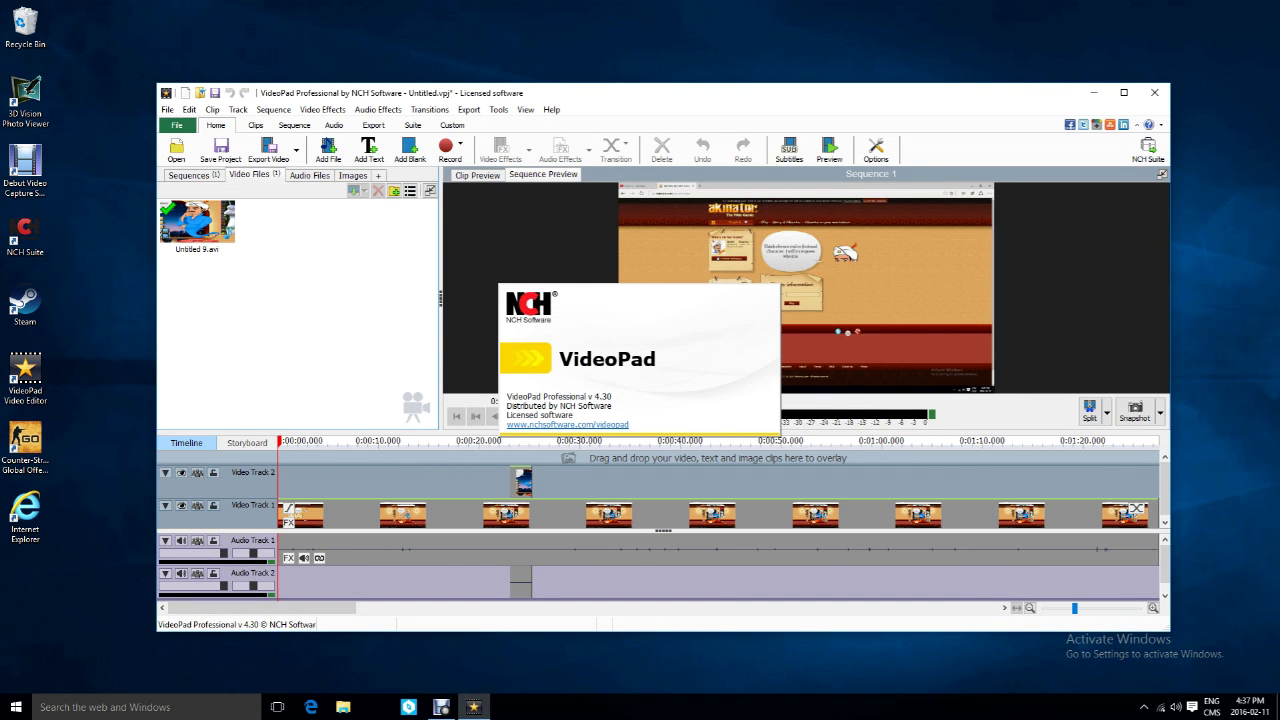
{"action": "left_click", "coordinate": [1124, 92]}
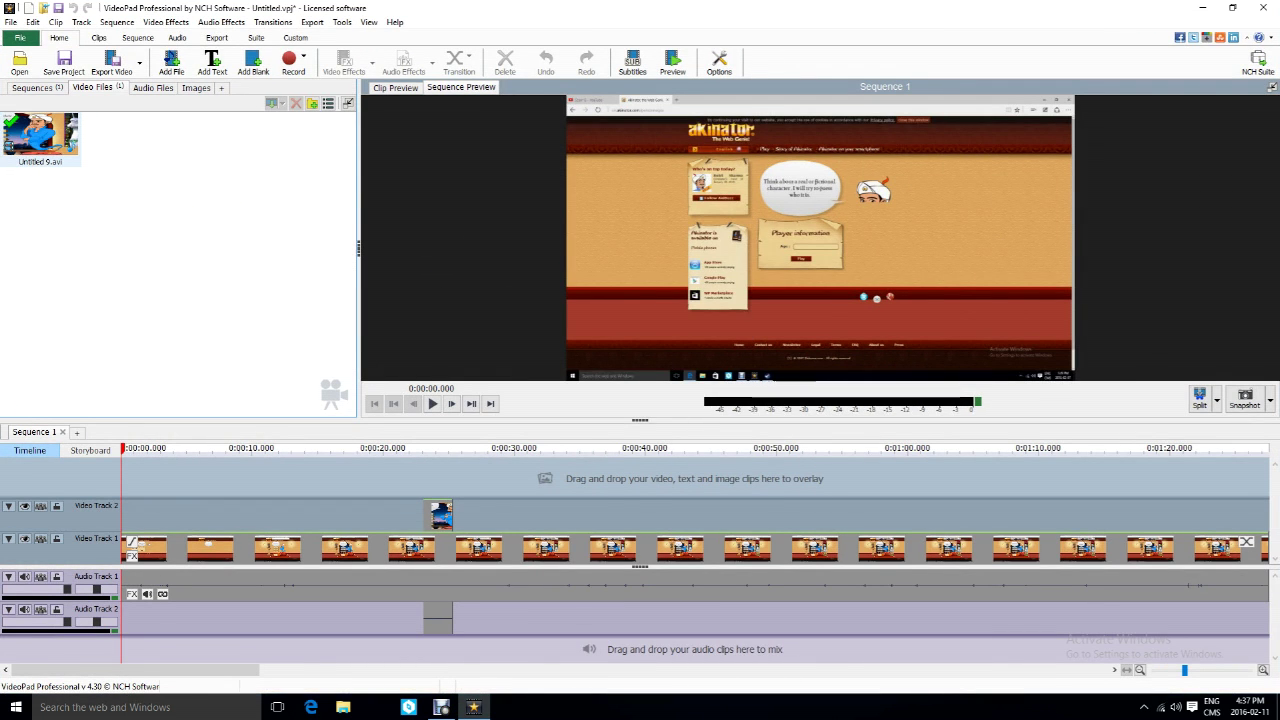
- Try the Diffuse effect on Untitled 9.avi, previewing it at 5 px and reducing its radius to 0 px
{"action": "left_click", "coordinate": [40, 135]}
{"action": "left_click", "coordinate": [344, 62]}
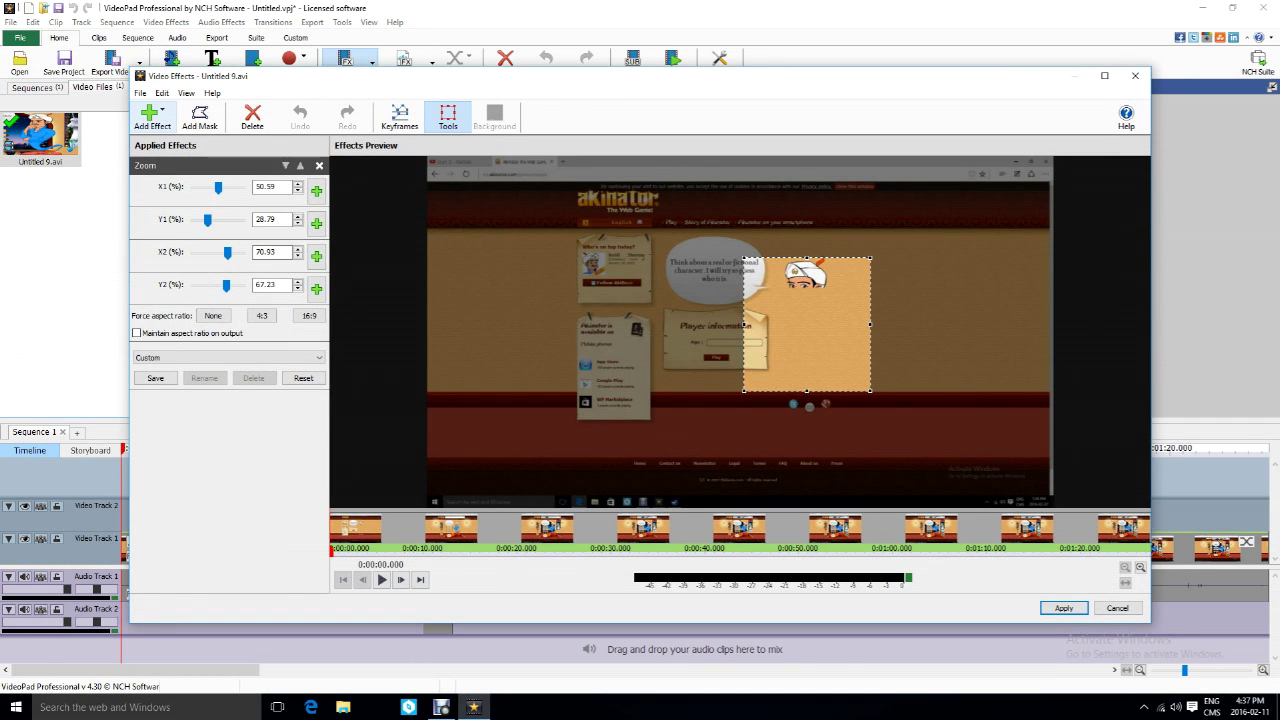
{"action": "left_click", "coordinate": [150, 117]}
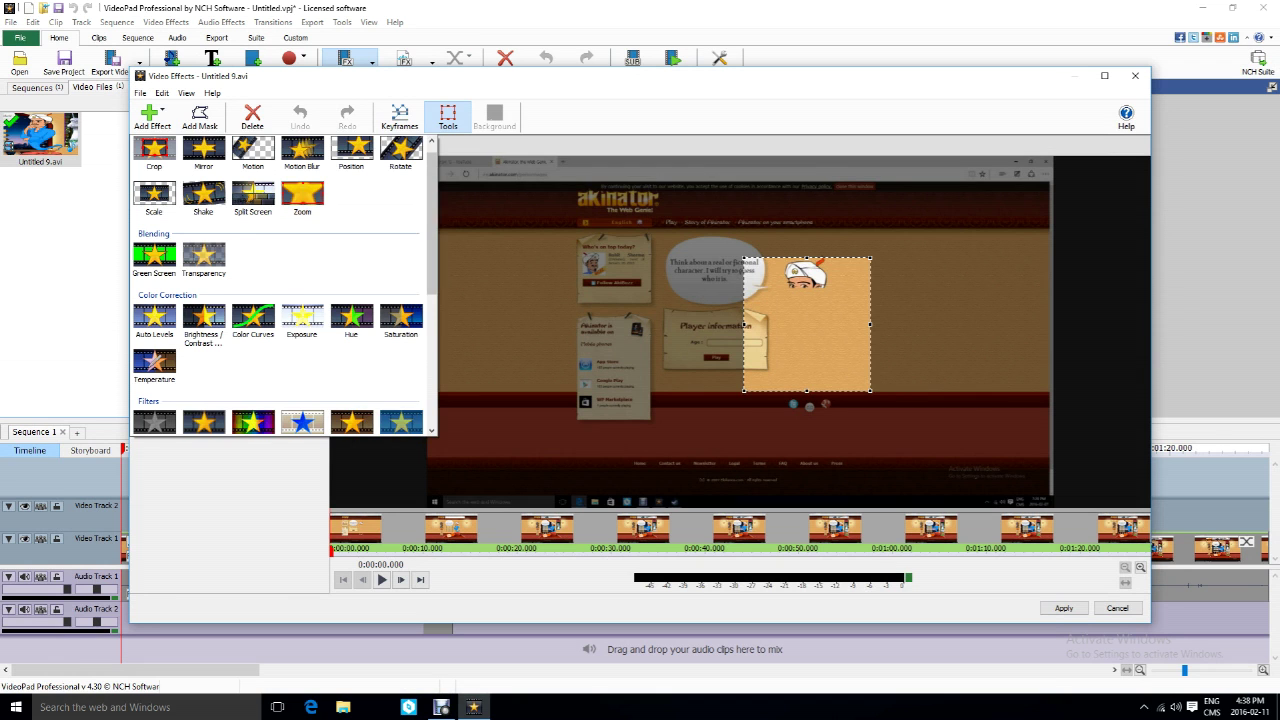
{"action": "scroll", "coordinate": [280, 290], "scroll_direction": "down", "scroll_amount": 3}
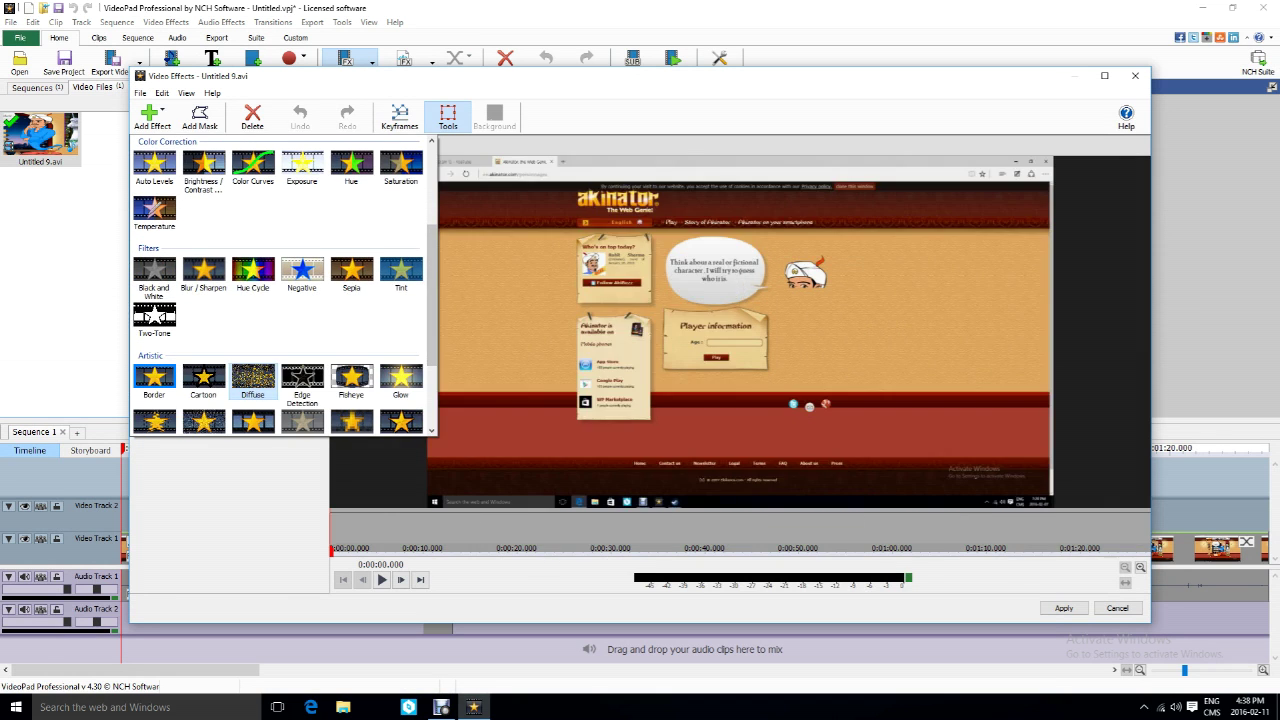
{"action": "left_click", "coordinate": [252, 378]}
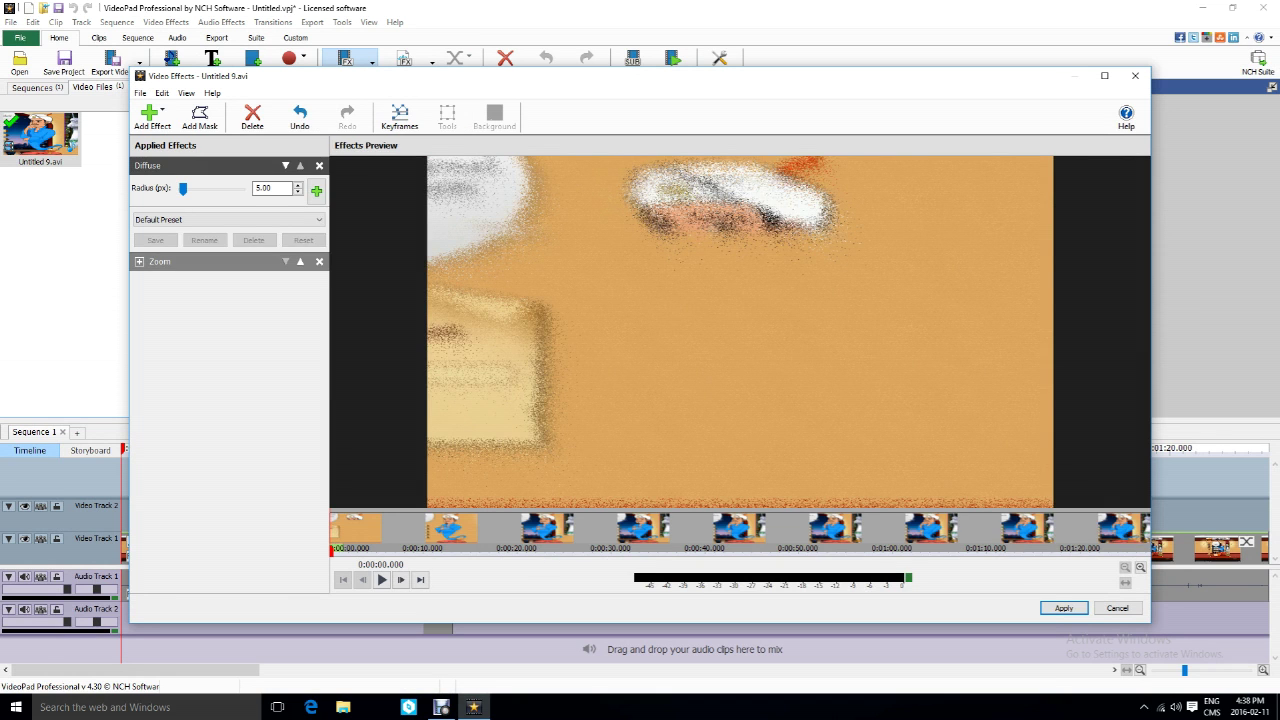
{"action": "left_click", "coordinate": [381, 579]}
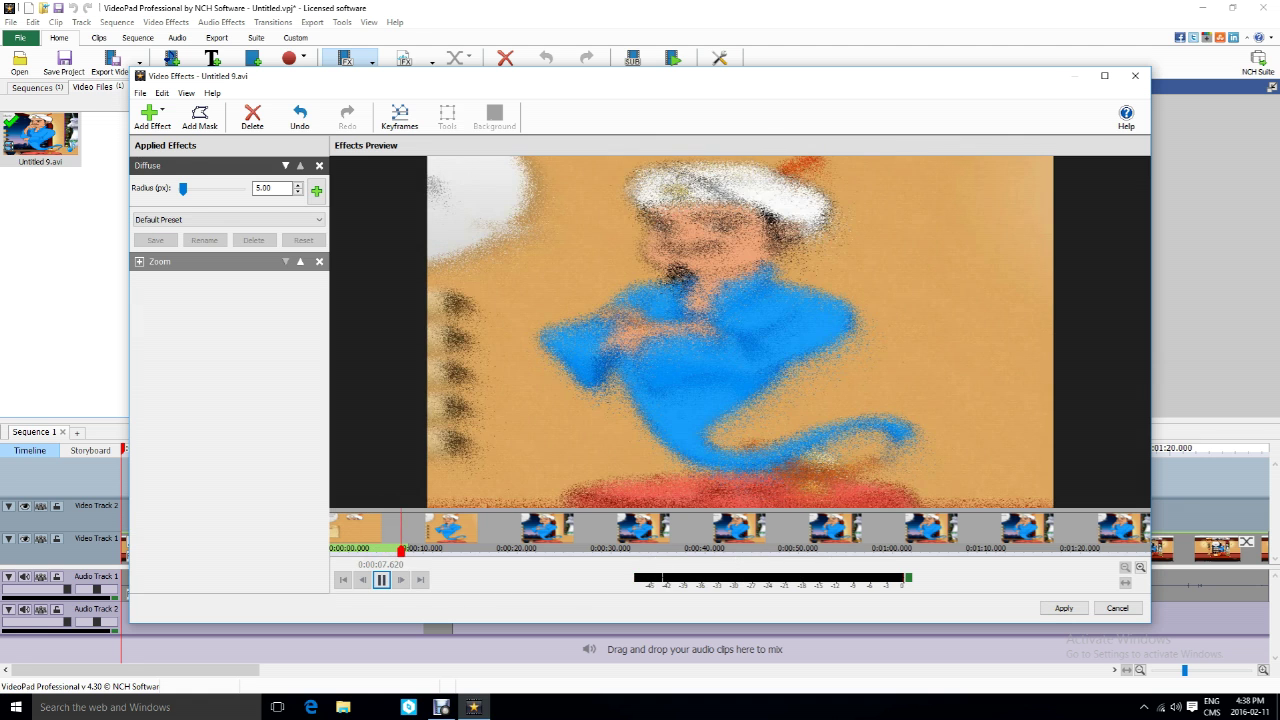
{"action": "left_click", "coordinate": [443, 549]}
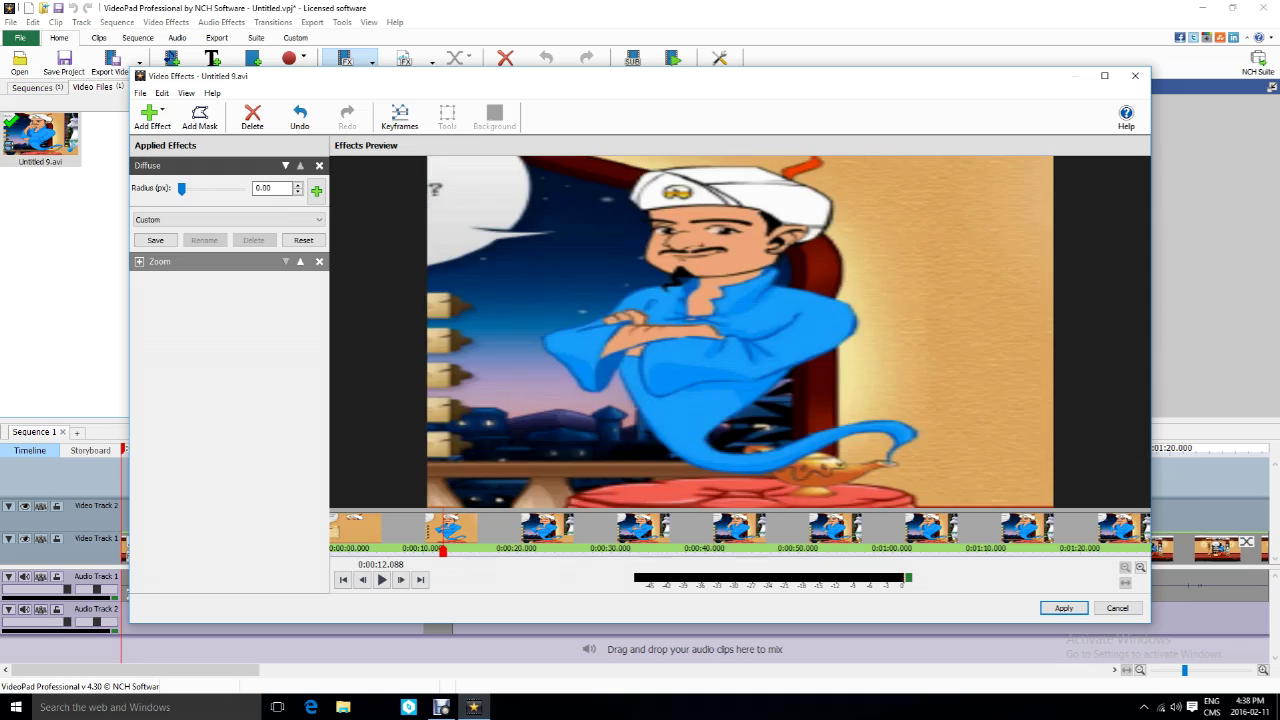
- Replace the Diffuse and Zoom effects on Untitled 9.avi with Motion Blur at the default 300 ms and preview it
{"action": "left_click", "coordinate": [319, 166]}
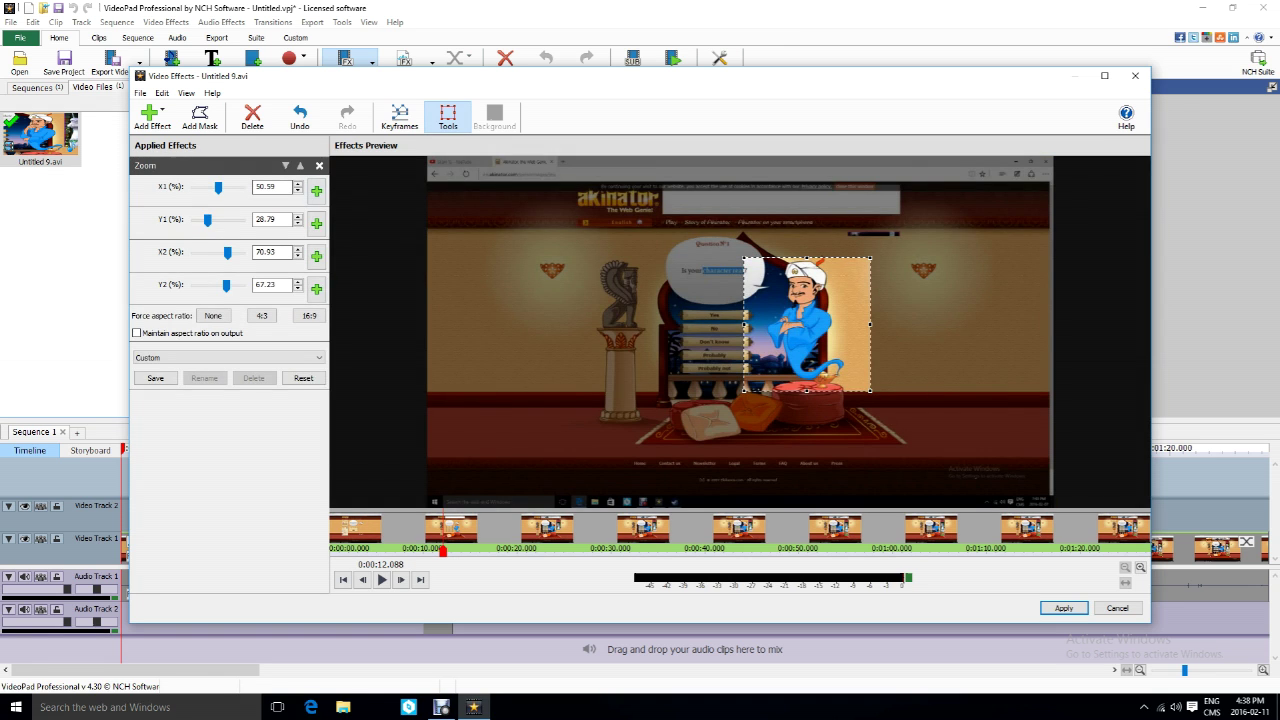
{"action": "key", "text": "Delete"}
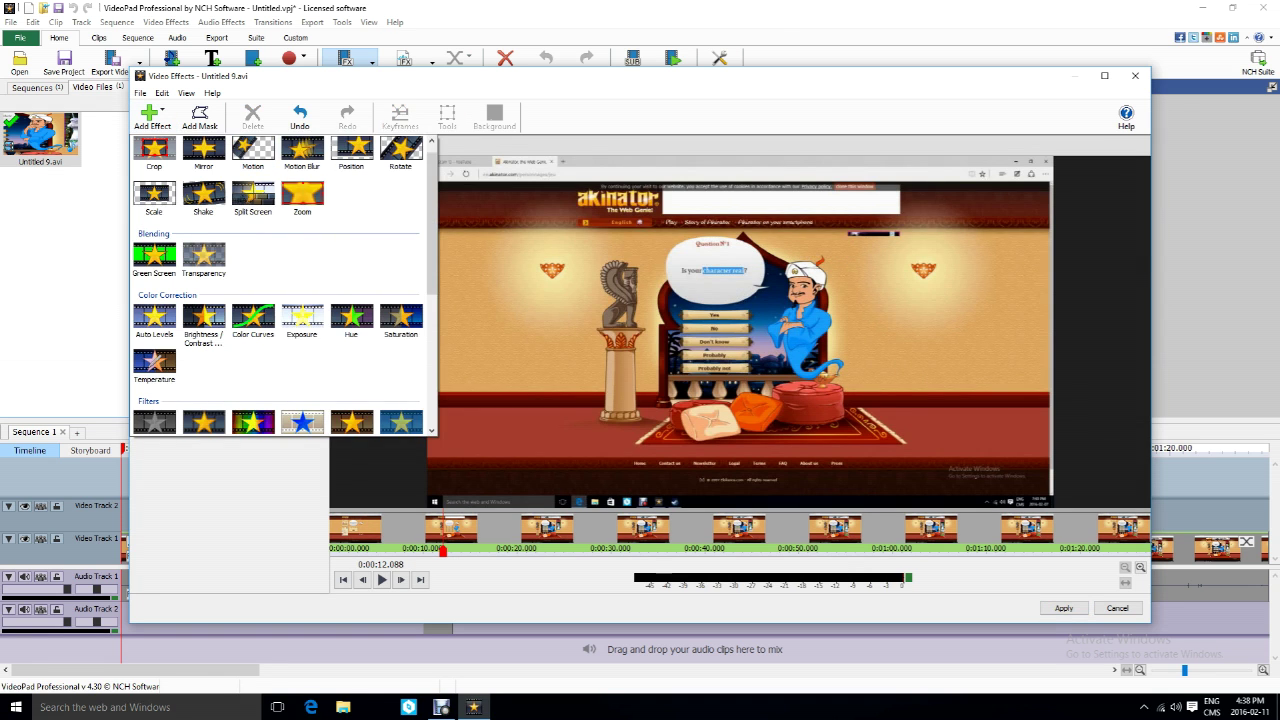
{"action": "left_click", "coordinate": [302, 150]}
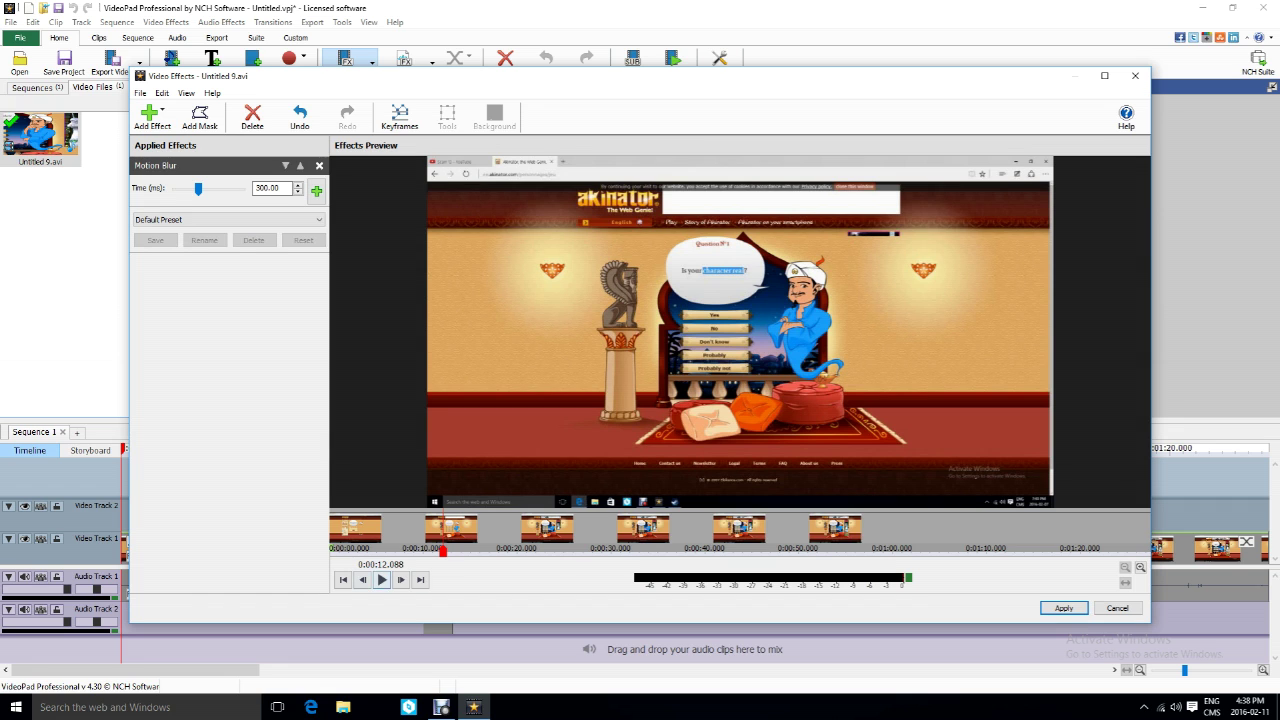
{"action": "left_click", "coordinate": [381, 580]}
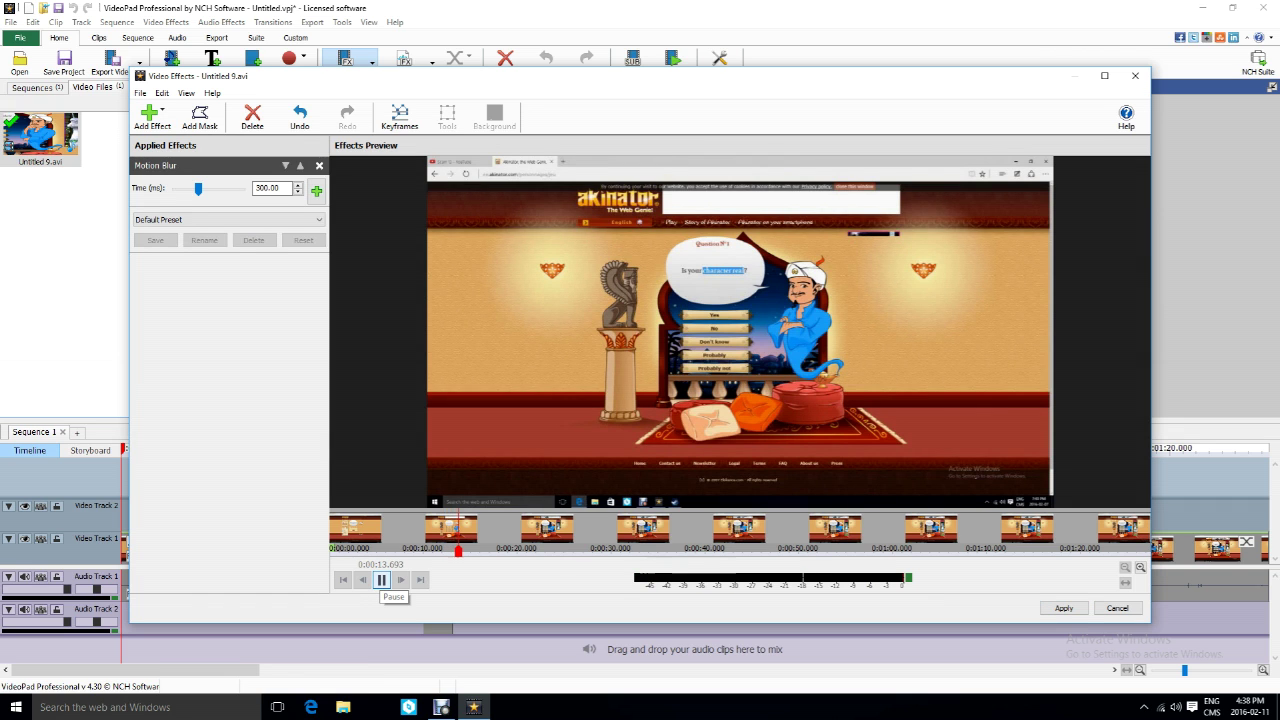
{"action": "left_click", "coordinate": [381, 580]}
- Set the Motion Blur time to 800 ms and preview the clip with it
{"action": "left_click_drag", "start_coordinate": [198, 189], "coordinate": [242, 189]}
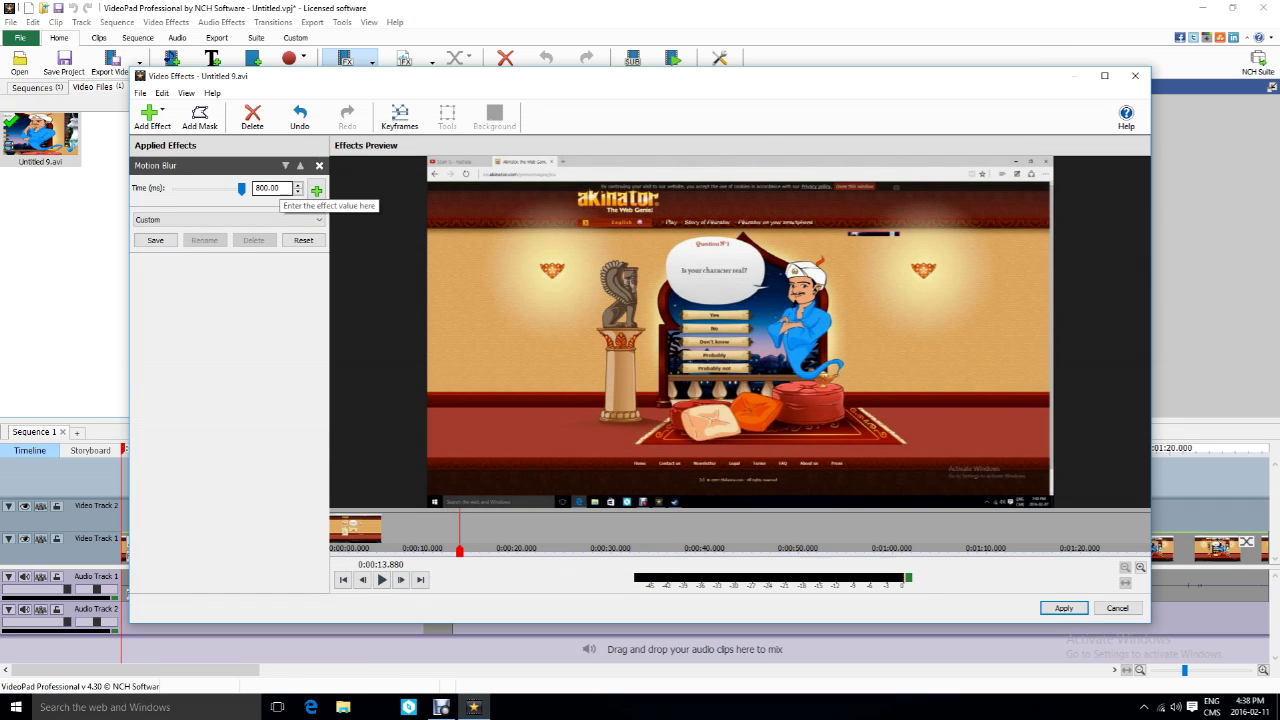
{"action": "left_click", "coordinate": [381, 580]}
{"action": "left_click", "coordinate": [381, 580]}
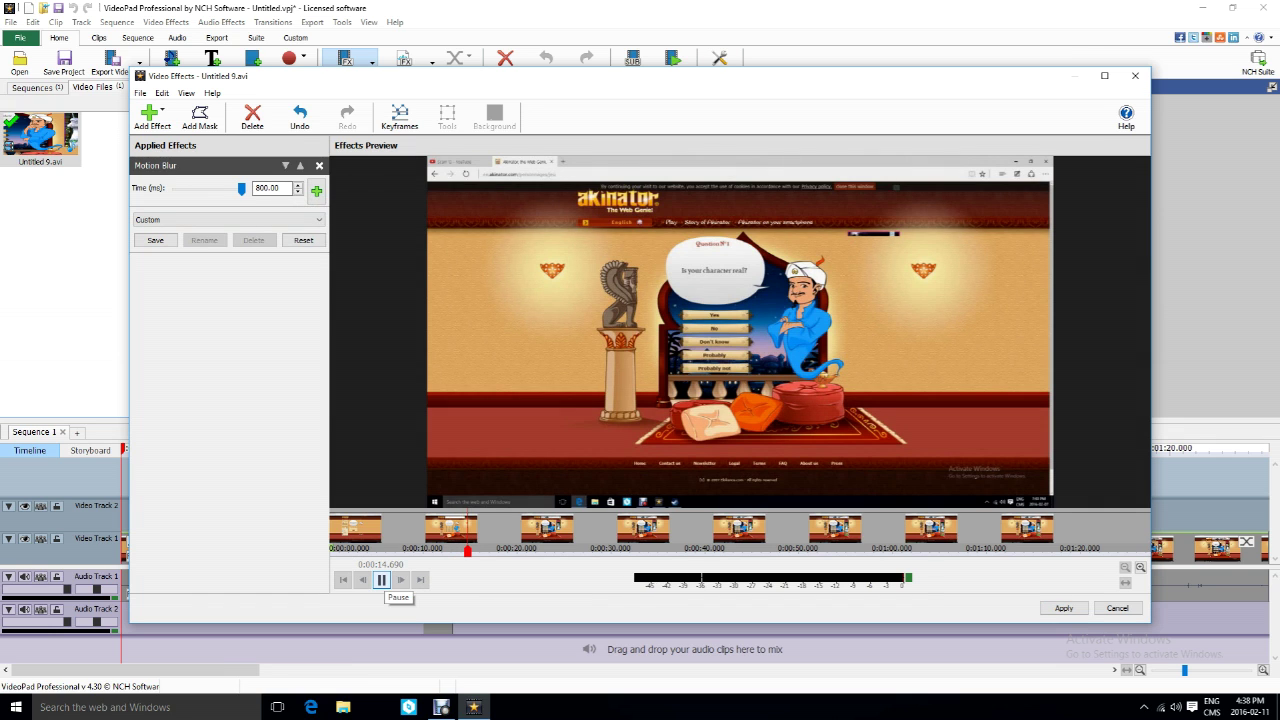
- Stop the preview, return it to about 0:00:10.9, and remove the Motion Blur effect from Untitled 9.avi
{"action": "left_click", "coordinate": [381, 580]}
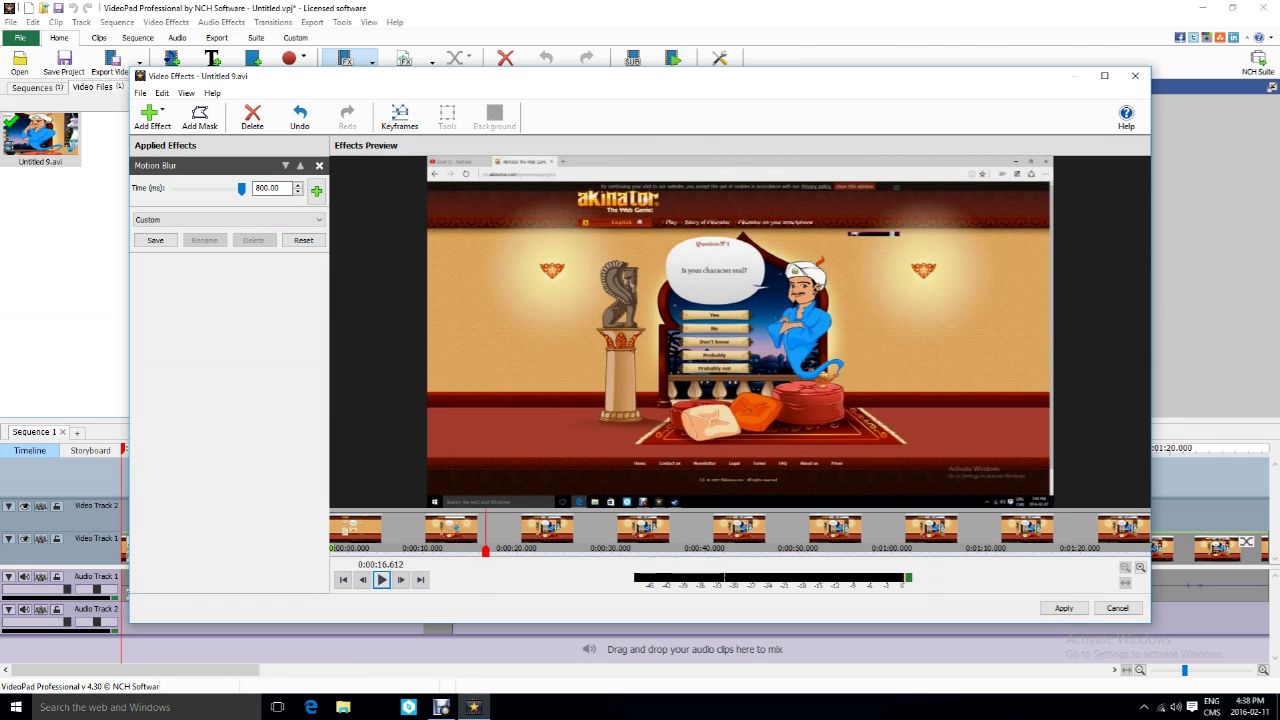
{"action": "left_click", "coordinate": [433, 550]}
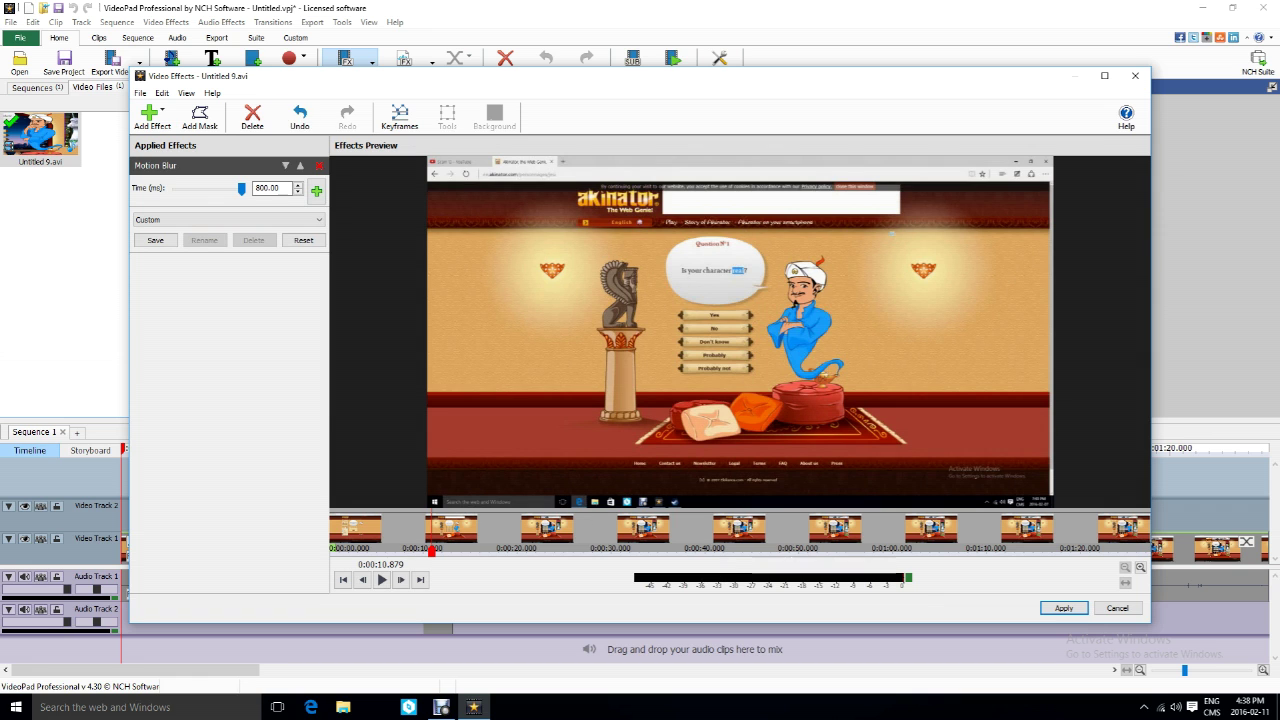
{"action": "left_click", "coordinate": [319, 165]}
- Try the artistic Pixelate effect on Untitled 9.avi and reduce its coarseness below 5%
{"action": "left_click", "coordinate": [152, 117]}
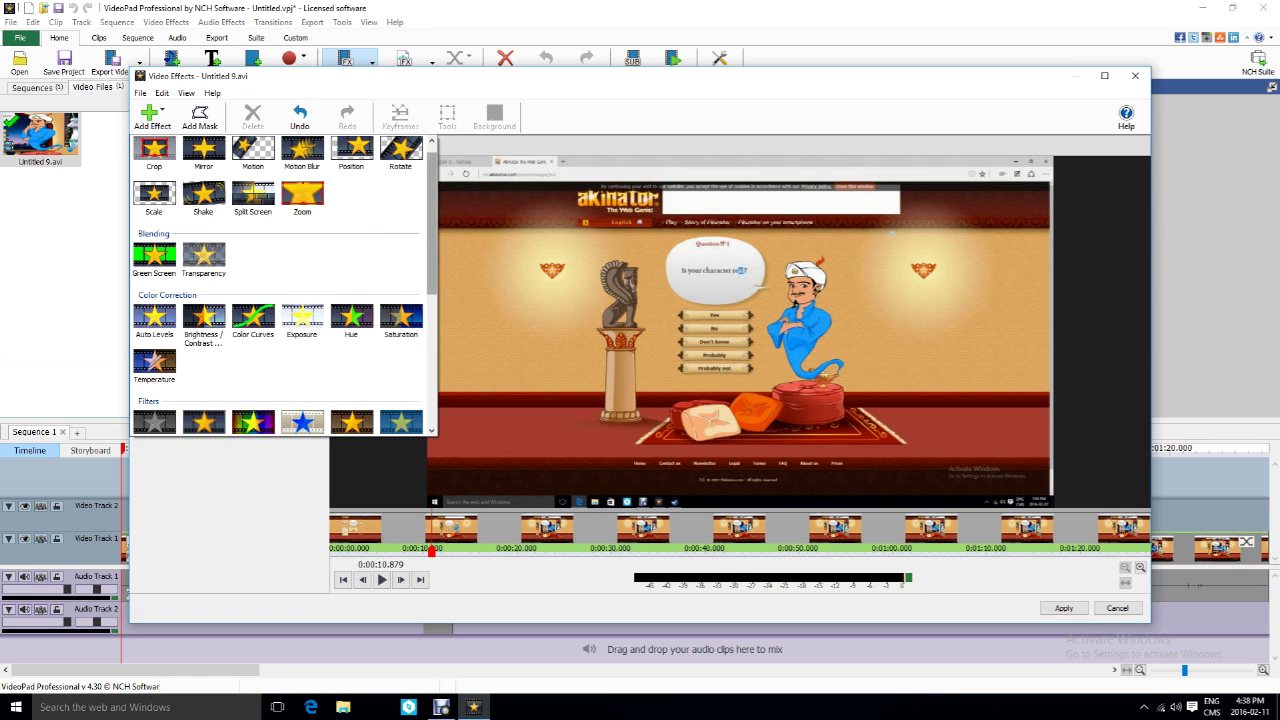
{"action": "scroll", "coordinate": [150, 330], "scroll_direction": "down", "scroll_amount": 2}
{"action": "scroll", "coordinate": [150, 330], "scroll_direction": "down", "scroll_amount": 2}
{"action": "scroll", "coordinate": [150, 330], "scroll_direction": "down", "scroll_amount": 1}
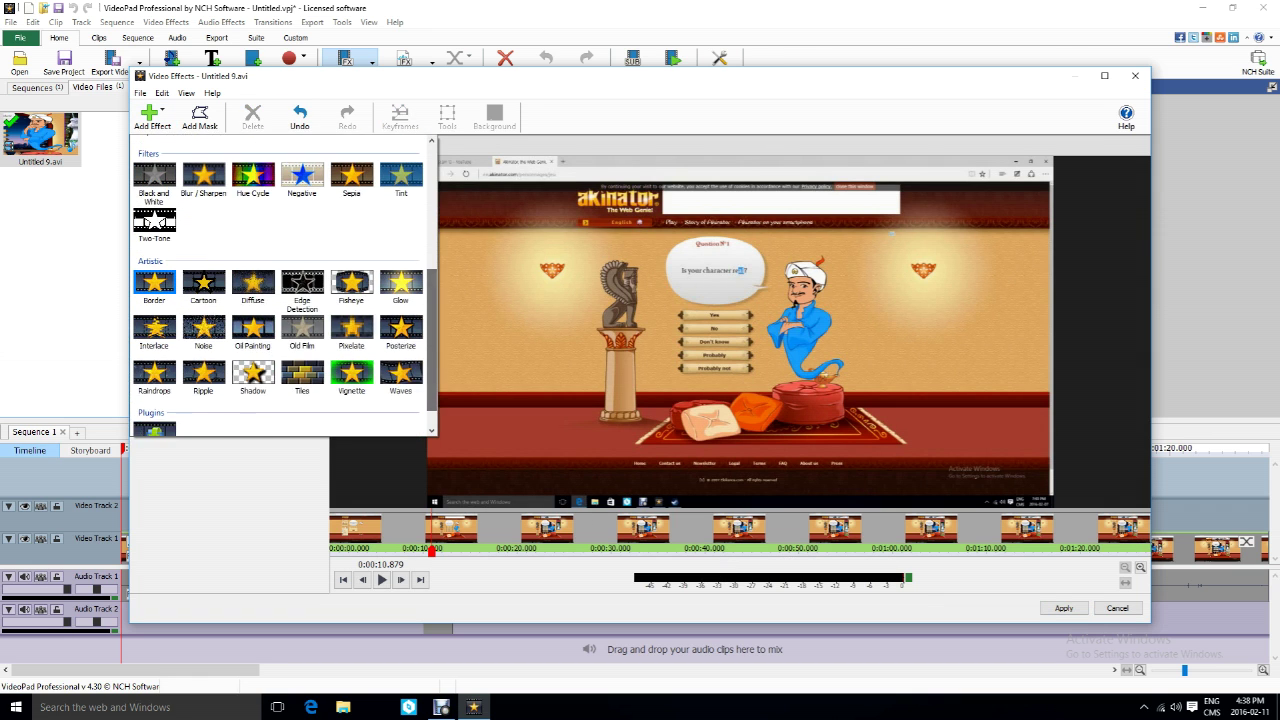
{"action": "left_click", "coordinate": [352, 332]}
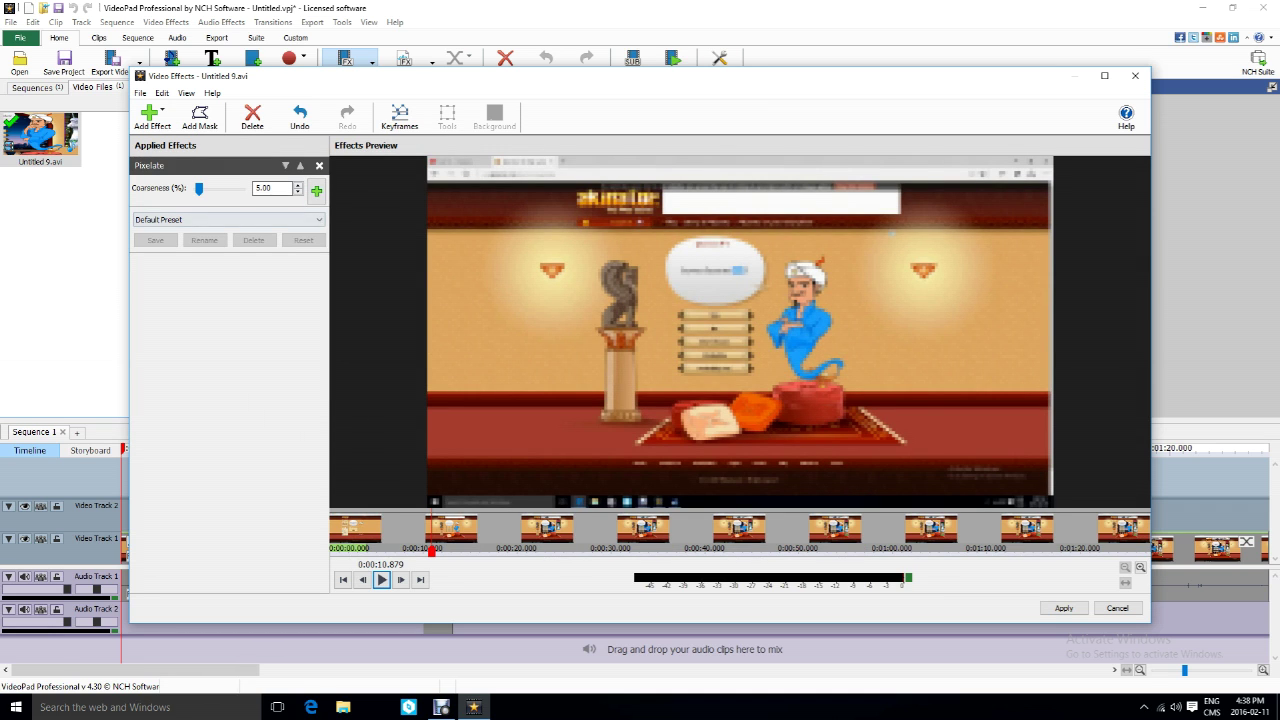
{"action": "mouse_move", "coordinate": [199, 189]}
{"action": "left_mouse_down"}
{"action": "mouse_move", "coordinate": [214, 189]}
{"action": "mouse_move", "coordinate": [196, 189]}
{"action": "left_mouse_up"}
- Apply the Diffuse effect to Untitled 9.avi in place of Pixelate, with its radius raised above 5 px
{"action": "left_click", "coordinate": [152, 117]}
{"action": "scroll", "coordinate": [283, 286], "scroll_direction": "down", "scroll_amount": 1}
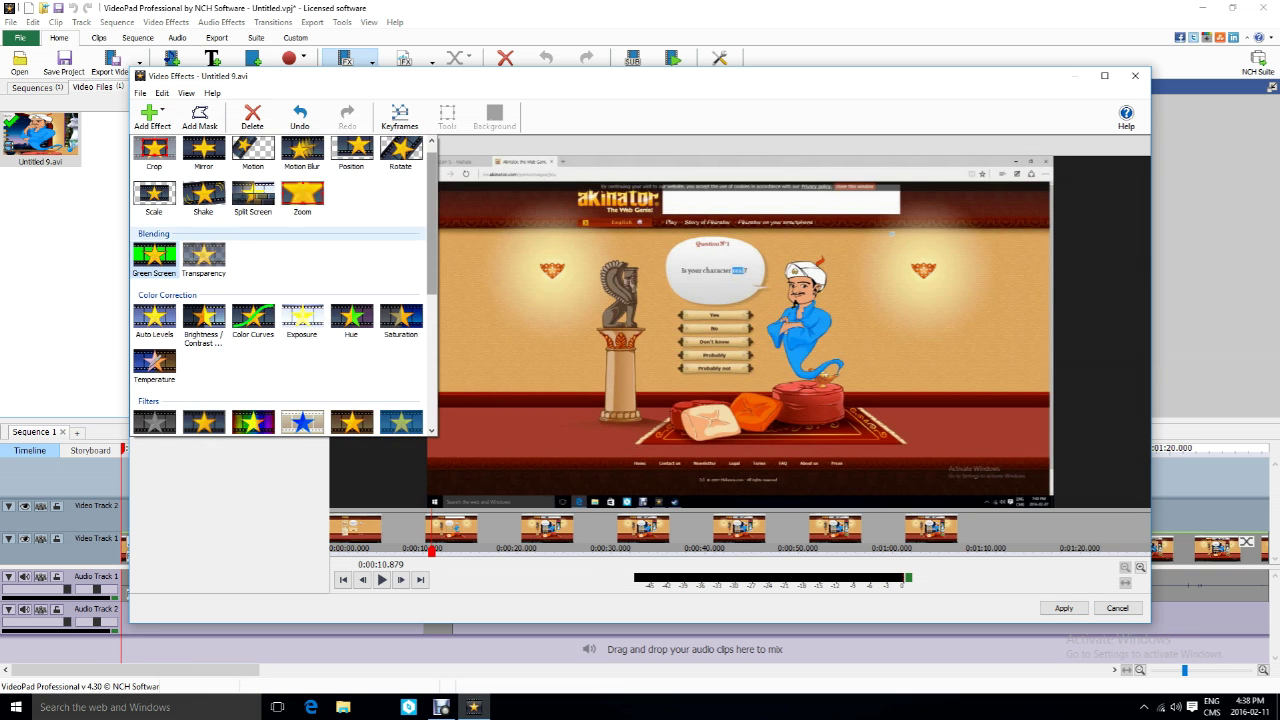
{"action": "scroll", "coordinate": [200, 240], "scroll_direction": "down", "scroll_amount": 1}
{"action": "scroll", "coordinate": [200, 240], "scroll_direction": "down", "scroll_amount": 1}
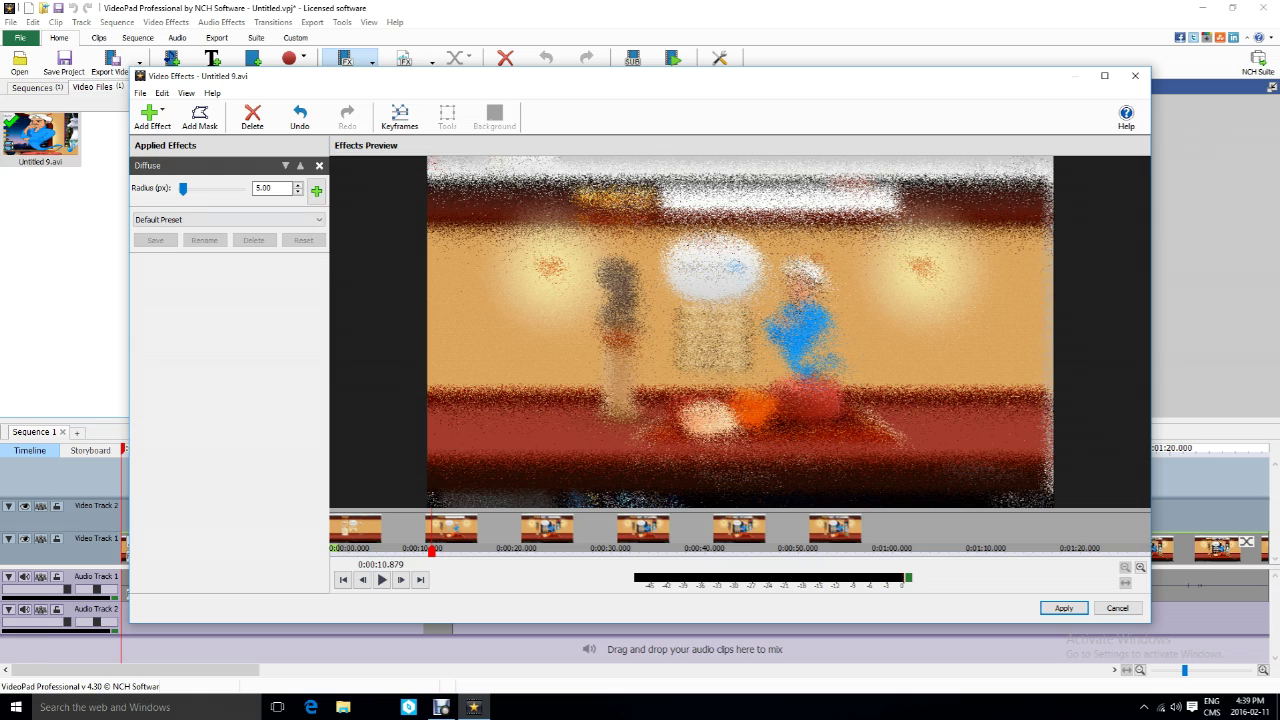
{"action": "left_click", "coordinate": [298, 185]}
{"action": "left_click", "coordinate": [298, 185]}
{"action": "left_click", "coordinate": [298, 185]}
{"action": "left_click", "coordinate": [298, 185]}
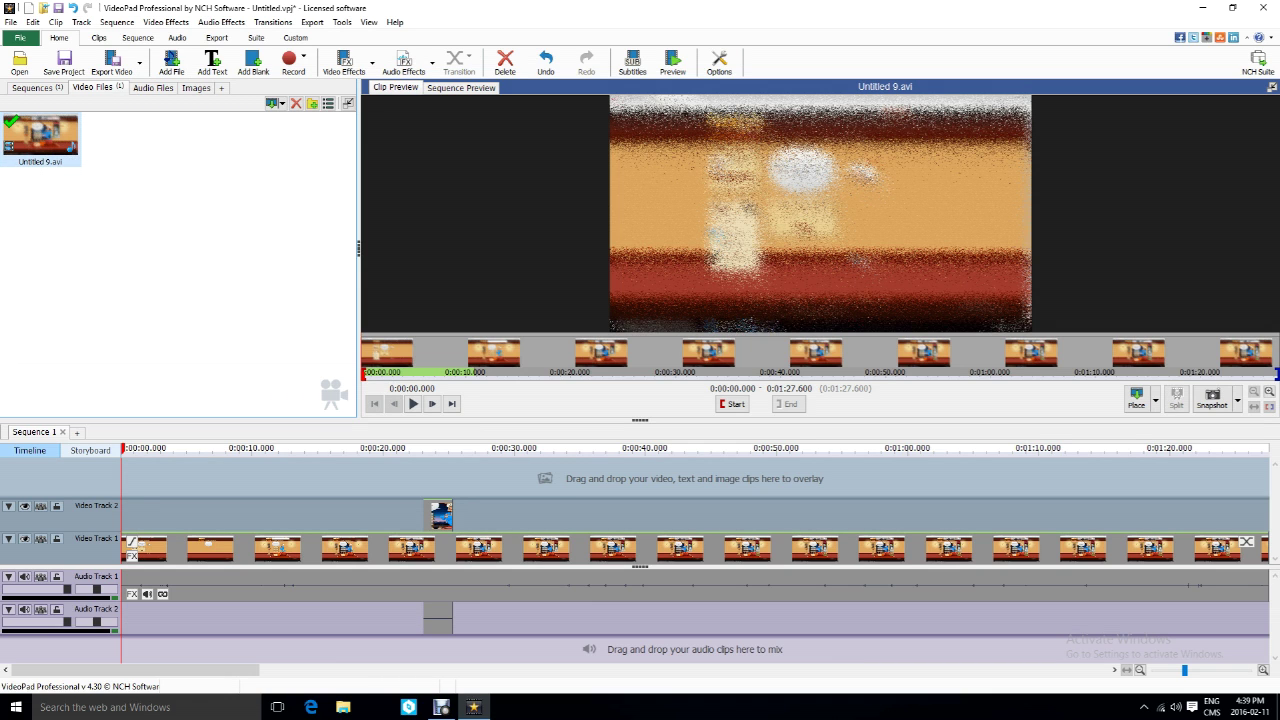
- Overlay the diffused Untitled 9.avi clip on Video Track 2, starting at about 0:00:30.8 in the sequence
{"action": "left_click_drag", "start_coordinate": [655, 448], "coordinate": [524, 448]}
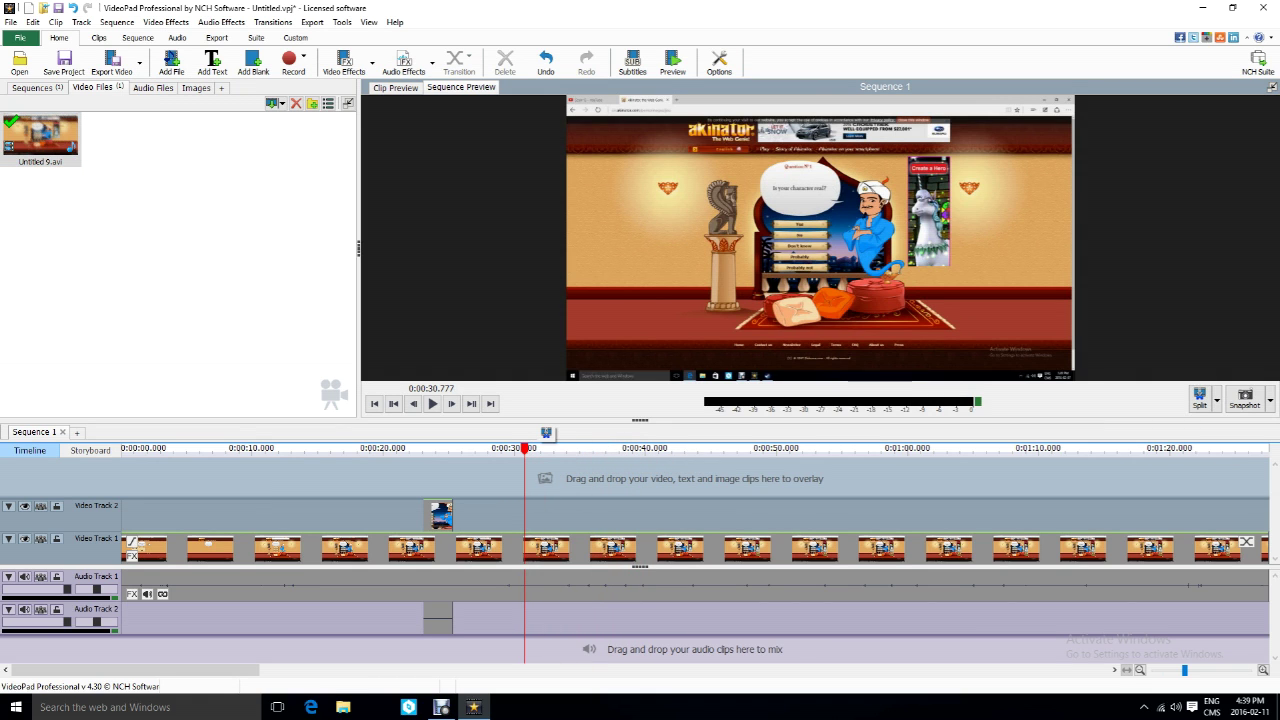
{"action": "left_click_drag", "start_coordinate": [41, 136], "coordinate": [402, 577]}
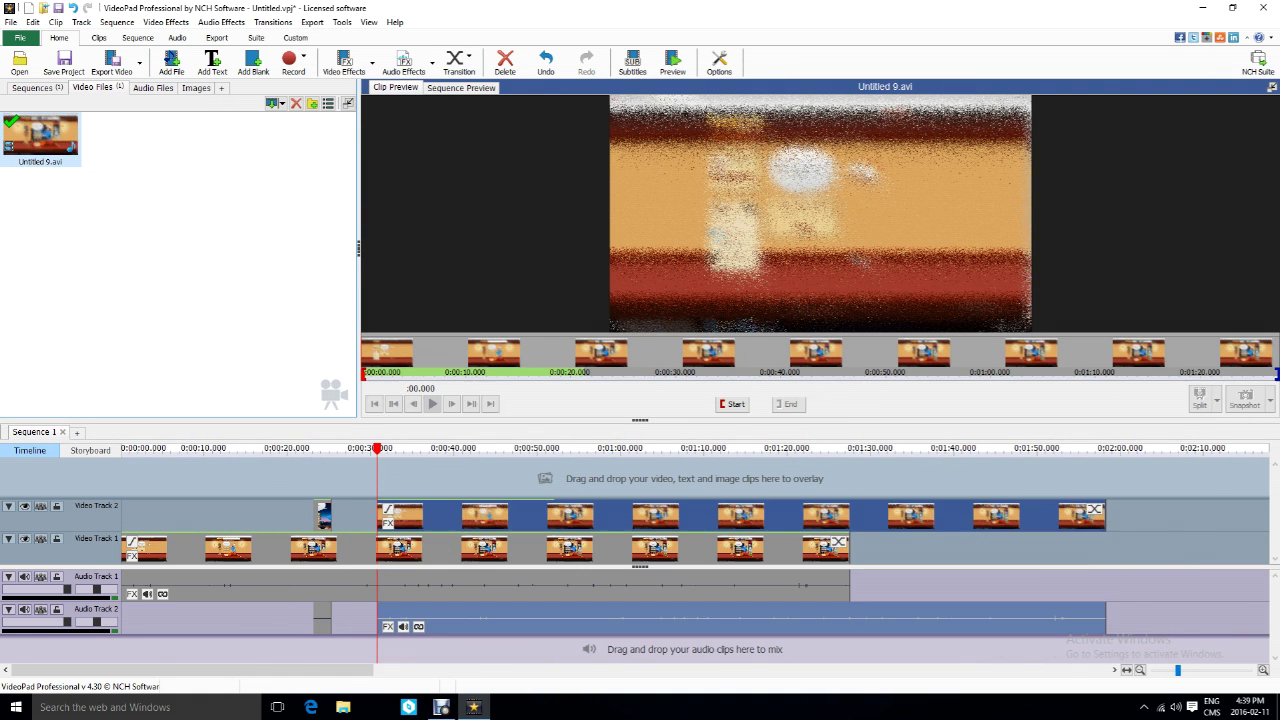
{"action": "left_click", "coordinate": [600, 516]}
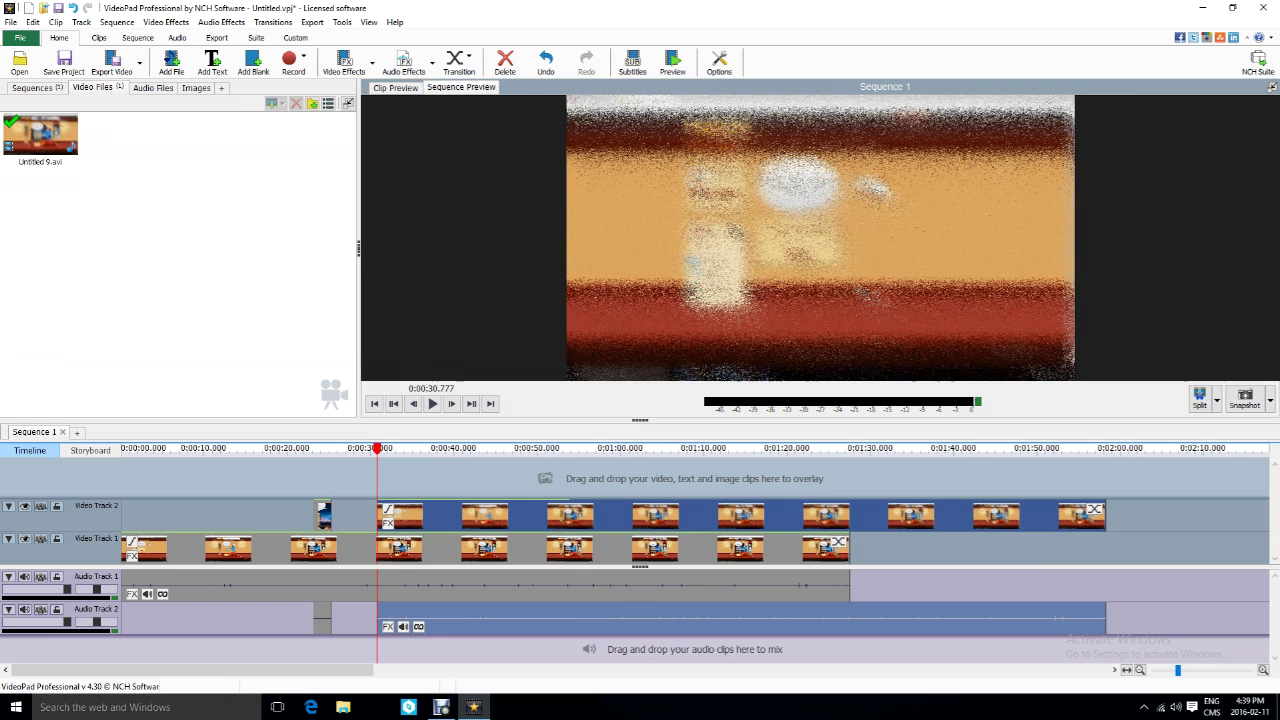
- Trim the start of the diffused overlay clip to about 0:01:00.6 and move the clip back to about 0:00:30.2
{"action": "left_click_drag", "start_coordinate": [377, 448], "coordinate": [626, 450]}
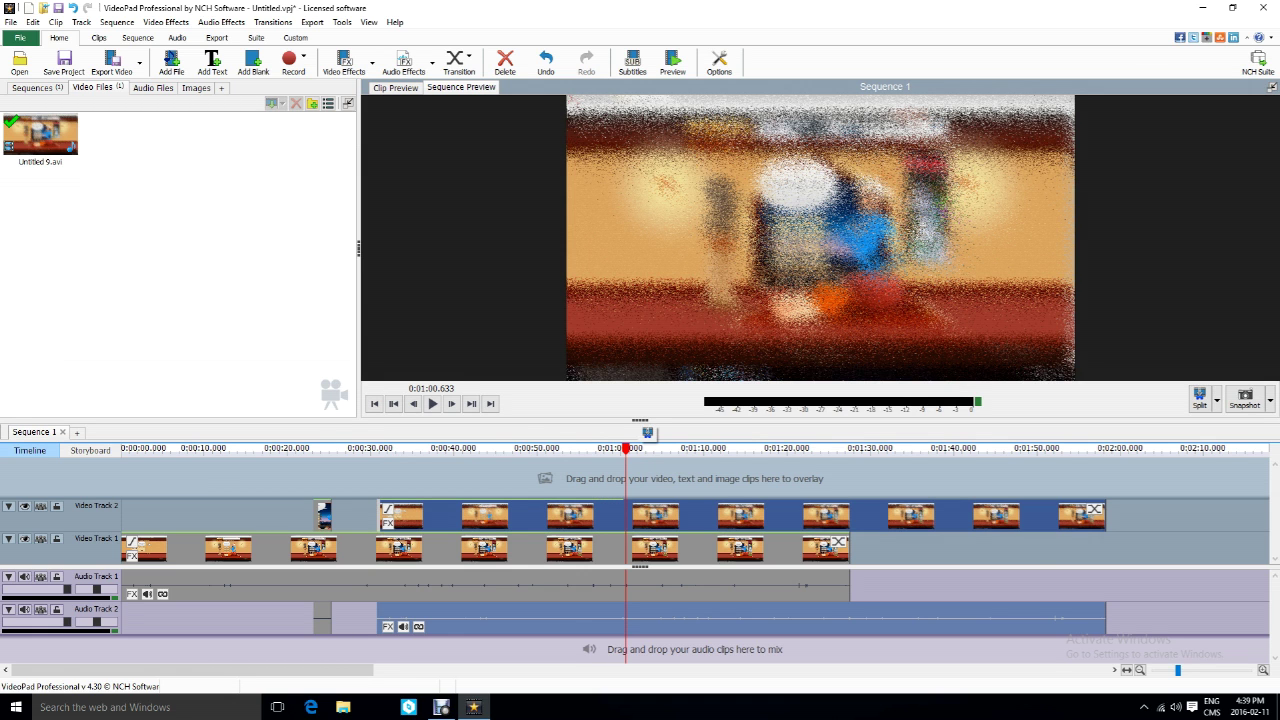
{"action": "left_click_drag", "start_coordinate": [385, 520], "coordinate": [635, 522]}
{"action": "left_click_drag", "start_coordinate": [463, 450], "coordinate": [372, 450]}
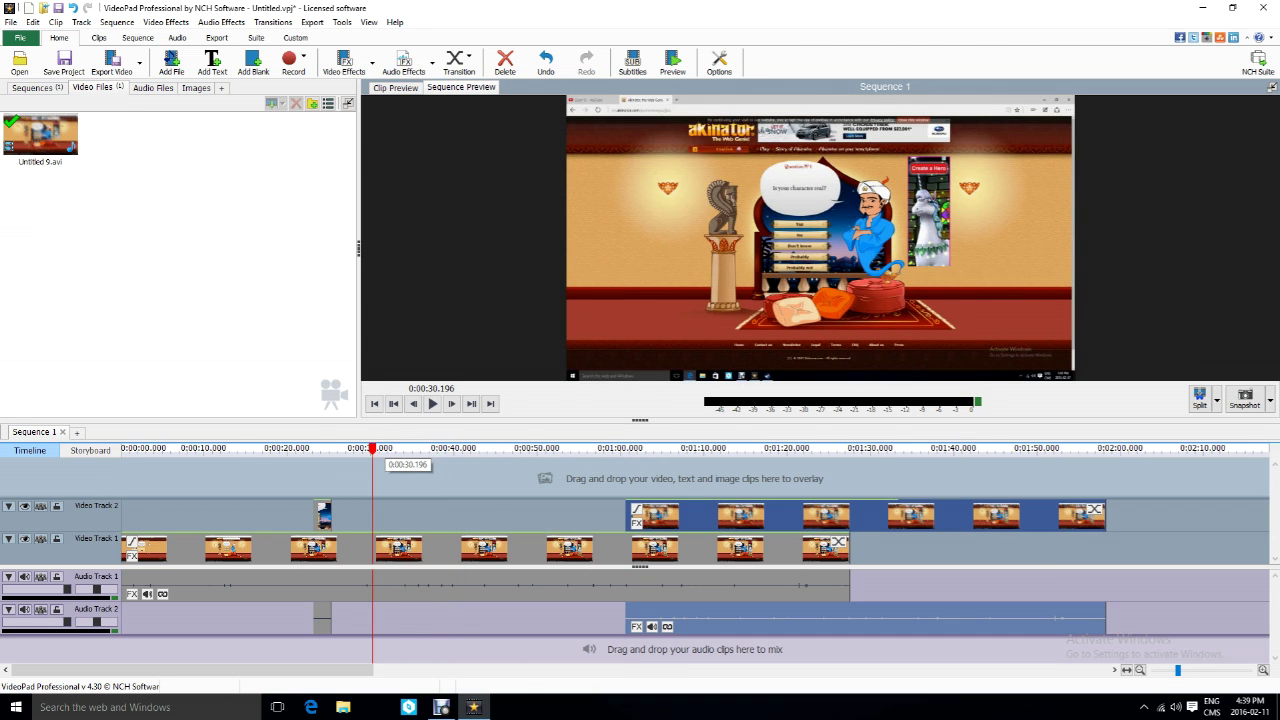
{"action": "left_click_drag", "start_coordinate": [650, 515], "coordinate": [394, 515]}
- Trim the end of the diffused overlay clip to about 0:00:32 and preview that part of the sequence
{"action": "key", "text": "space"}
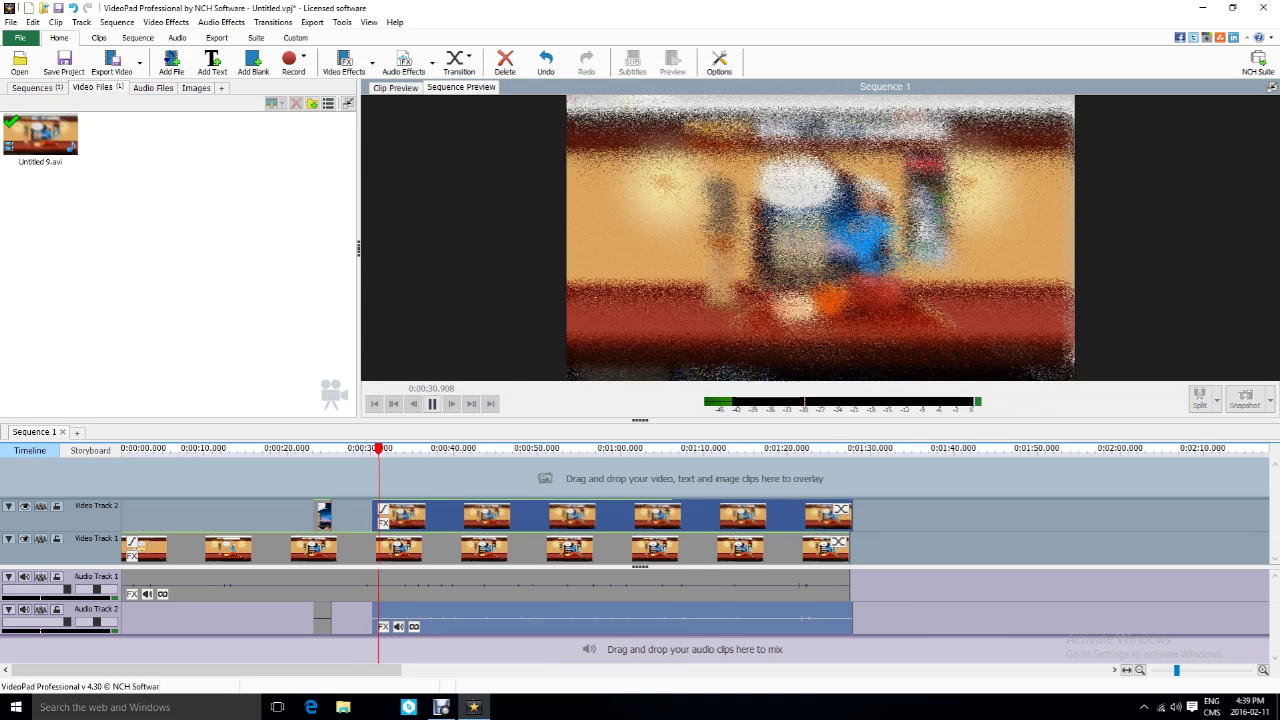
{"action": "key", "text": "space"}
{"action": "left_click_drag", "start_coordinate": [851, 620], "coordinate": [388, 627]}
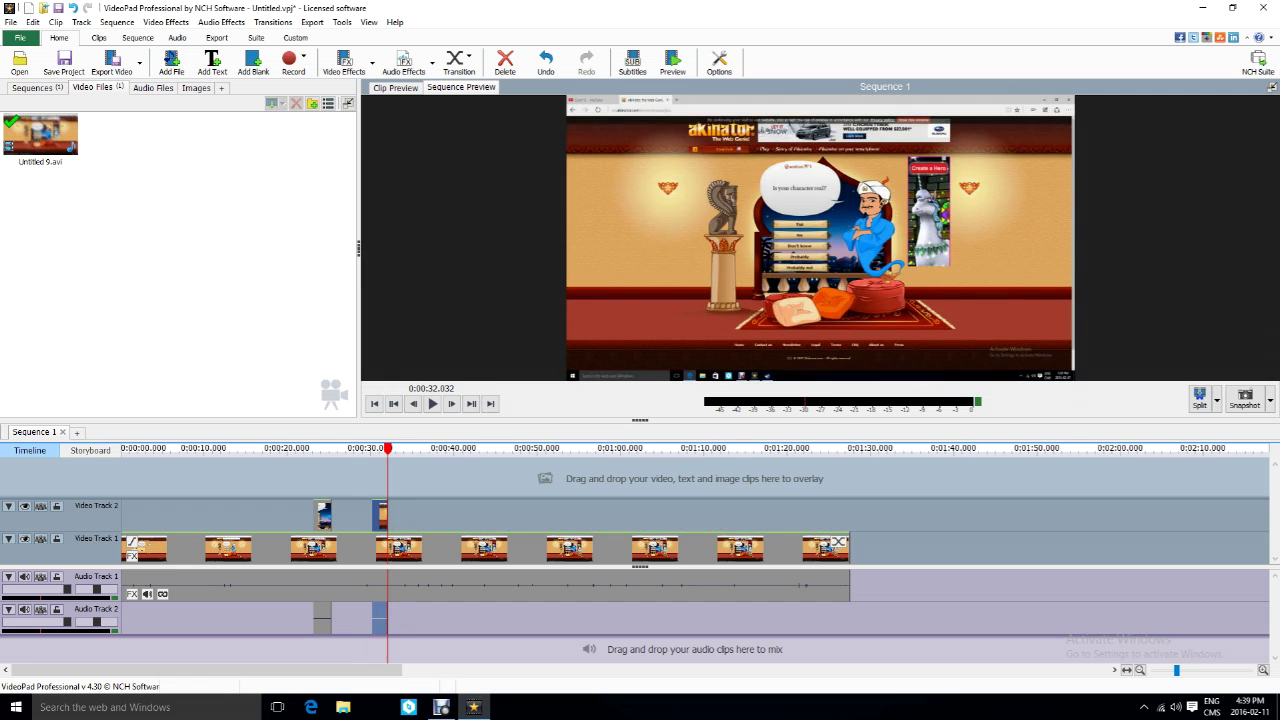
{"action": "left_click", "coordinate": [367, 448]}
{"action": "key", "text": "space"}
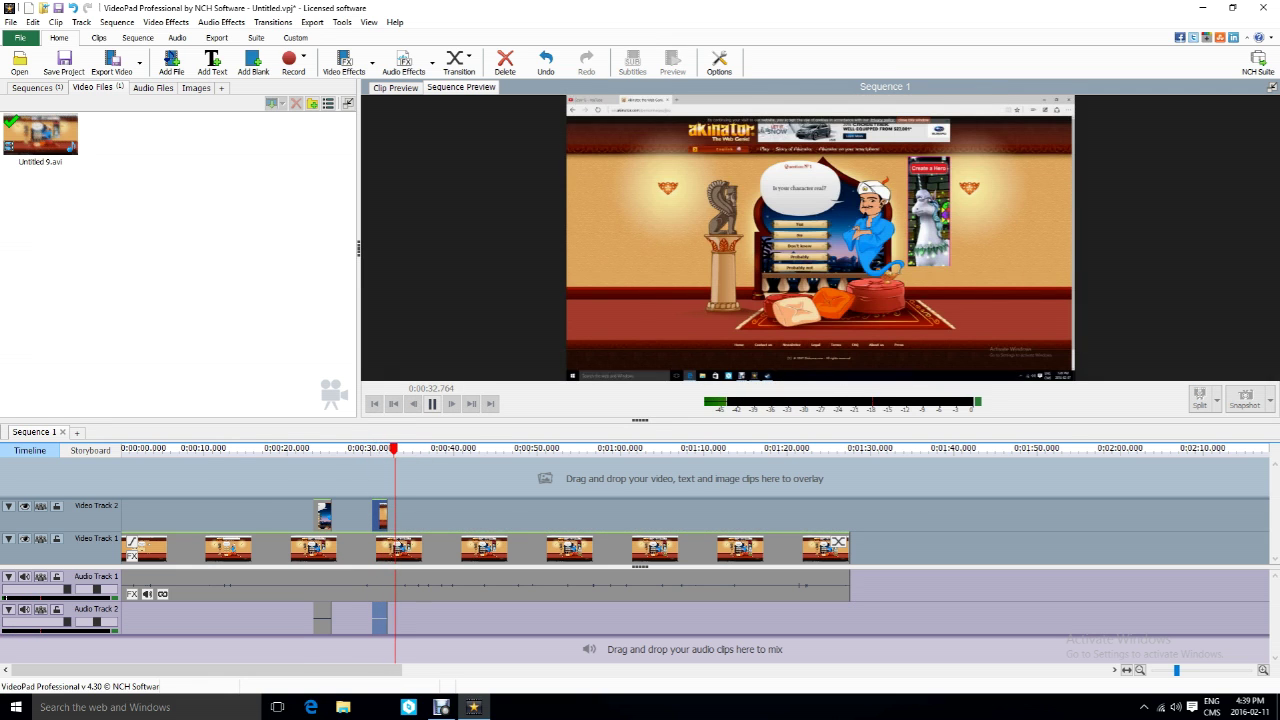
{"action": "key", "text": "space"}
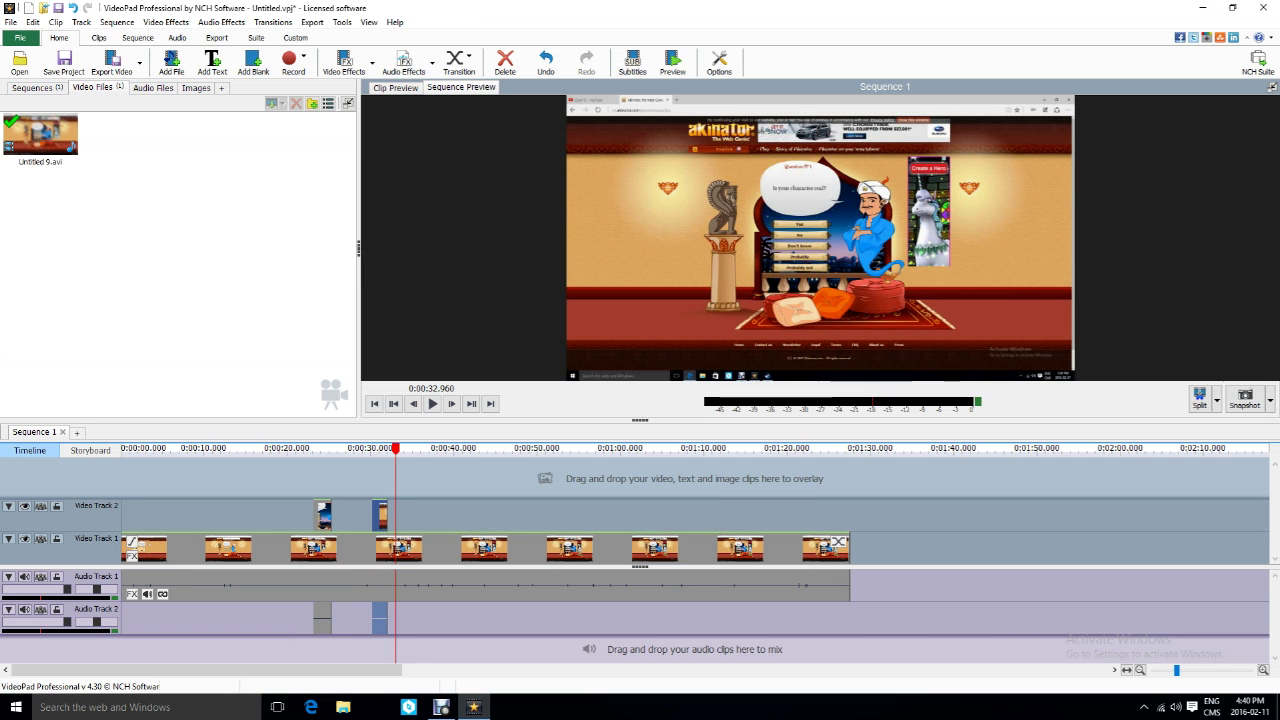
{"action": "key", "text": "space"}
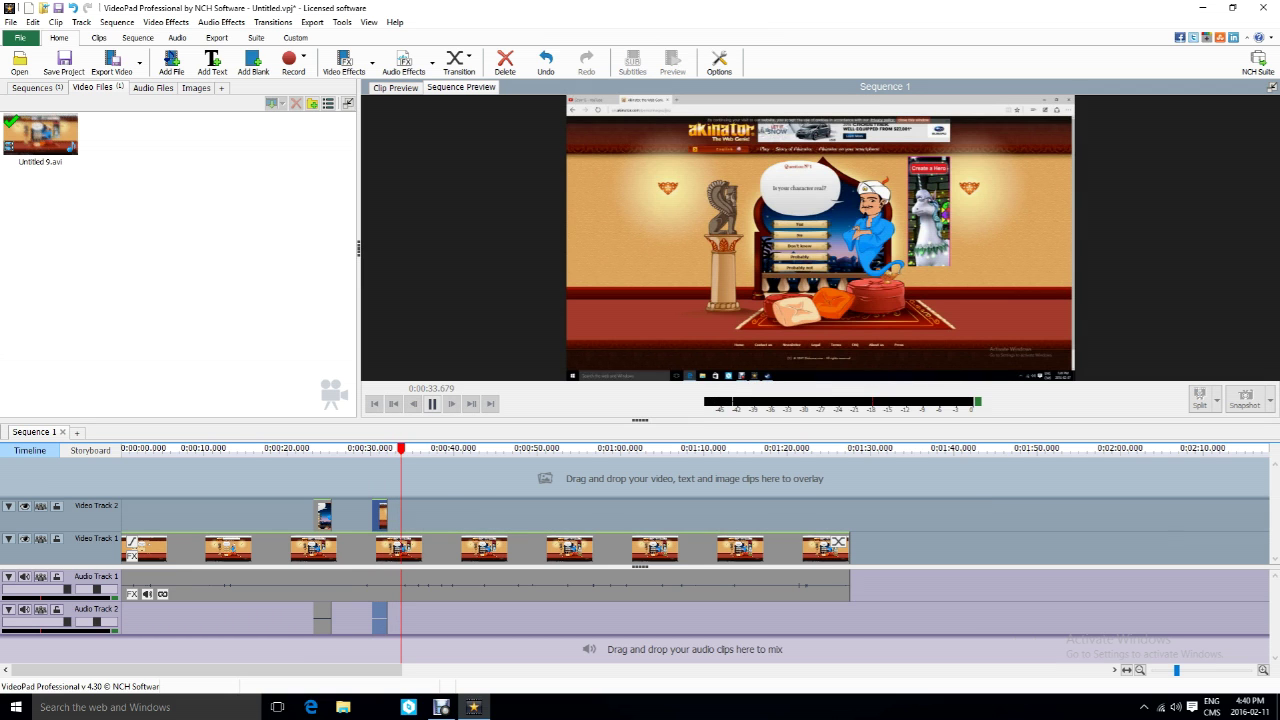
{"action": "key", "text": "space"}
- Apply a Zoom effect around the genie on Untitled 9.avi, framed at about X1 49.6%, Y1 23.3%, X2 73.6%, Y2 71.6%
{"action": "left_click", "coordinate": [396, 88]}
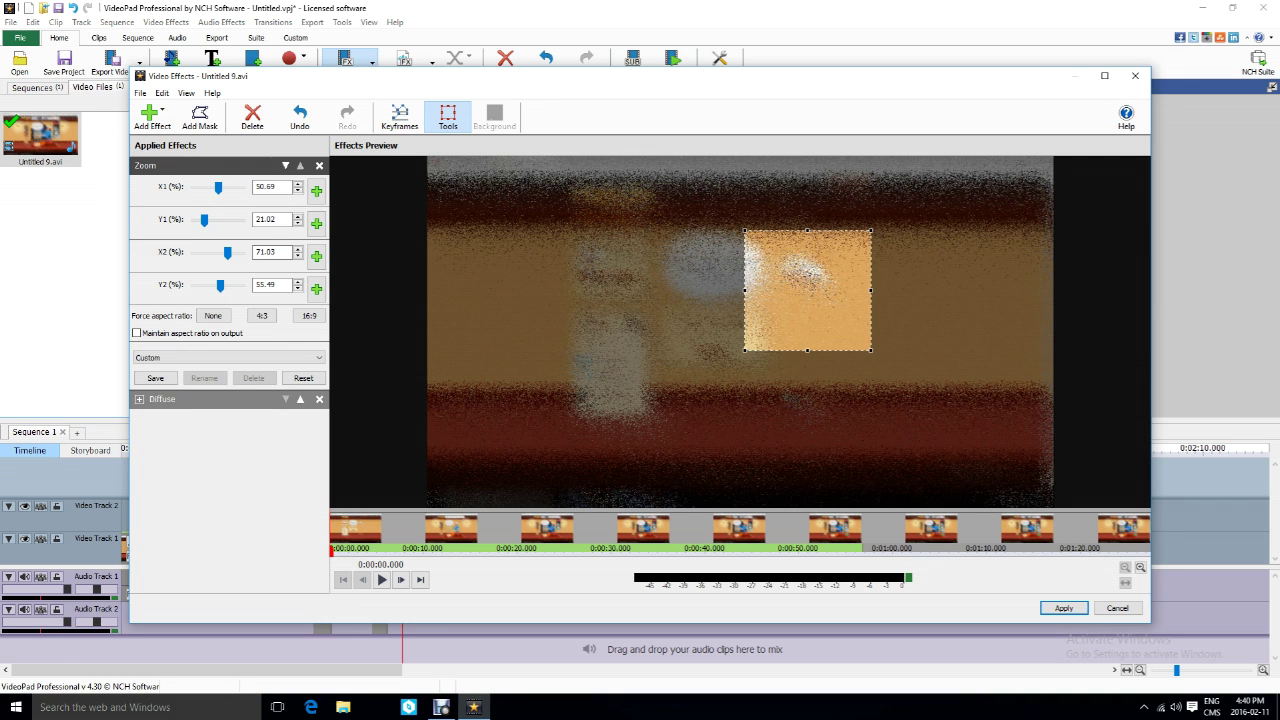
{"action": "left_click_drag", "start_coordinate": [807, 350], "coordinate": [807, 425]}
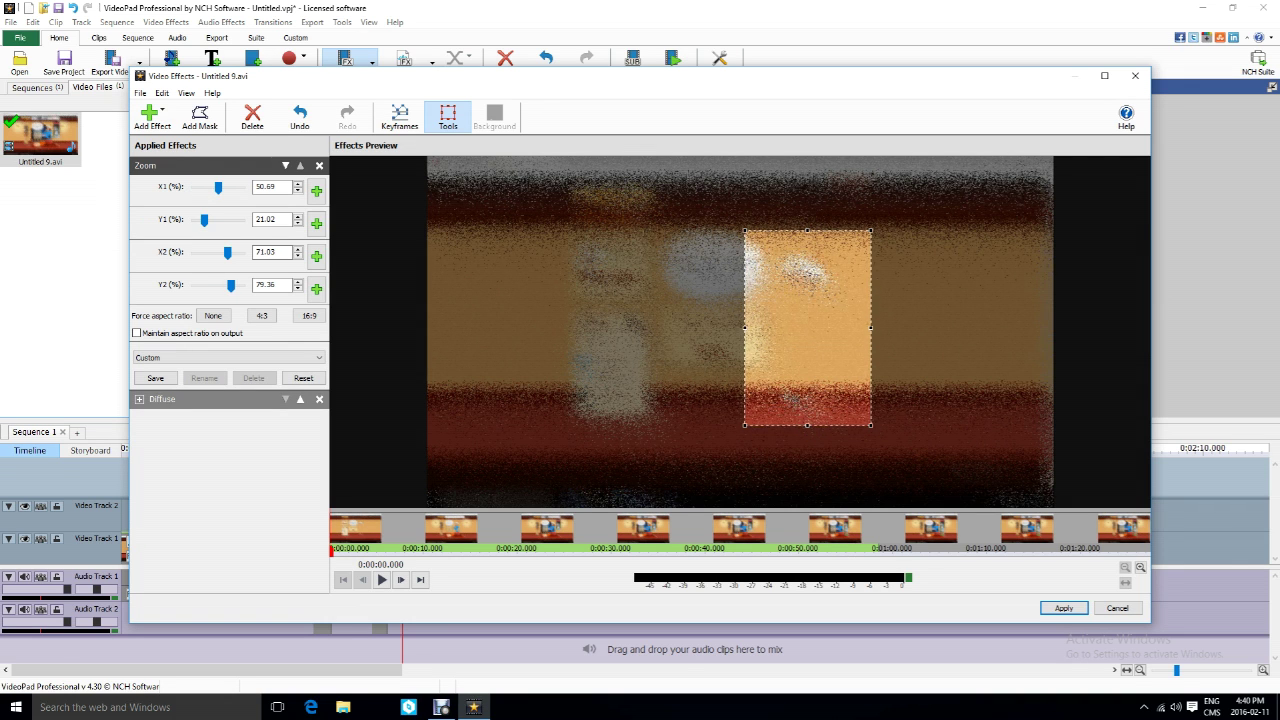
{"action": "left_click", "coordinate": [381, 580]}
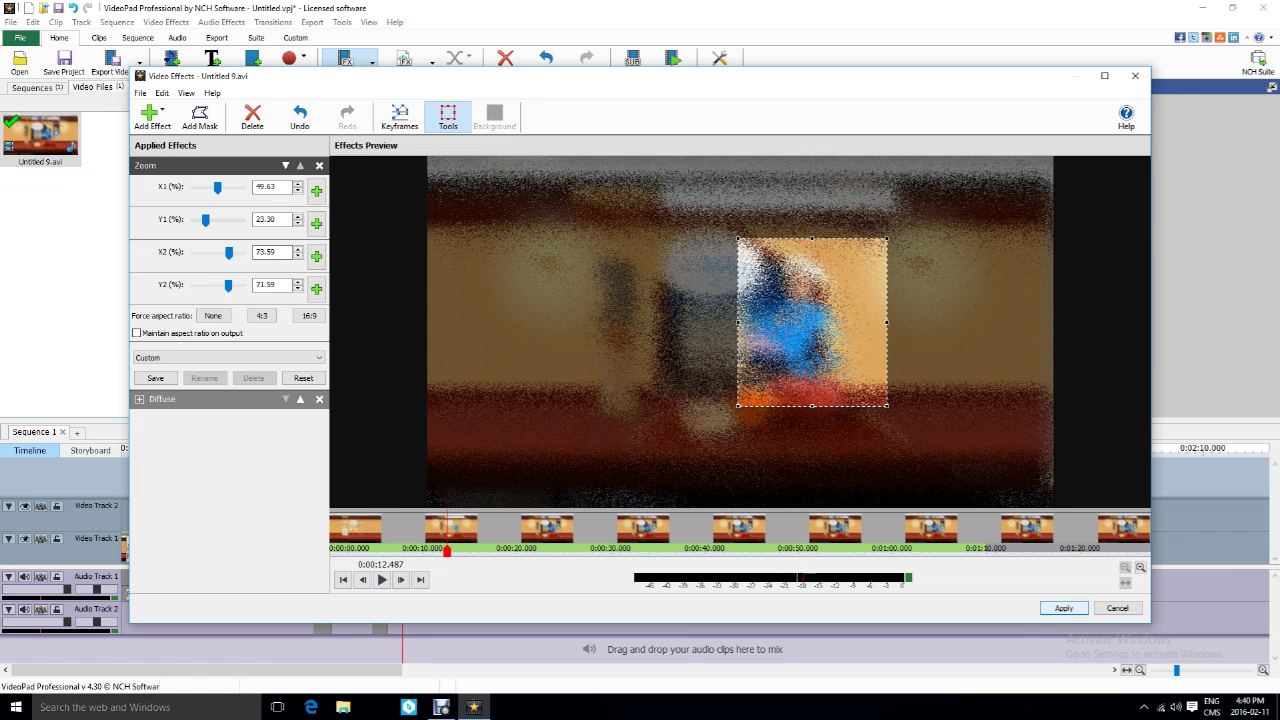
{"action": "left_click", "coordinate": [1063, 608]}
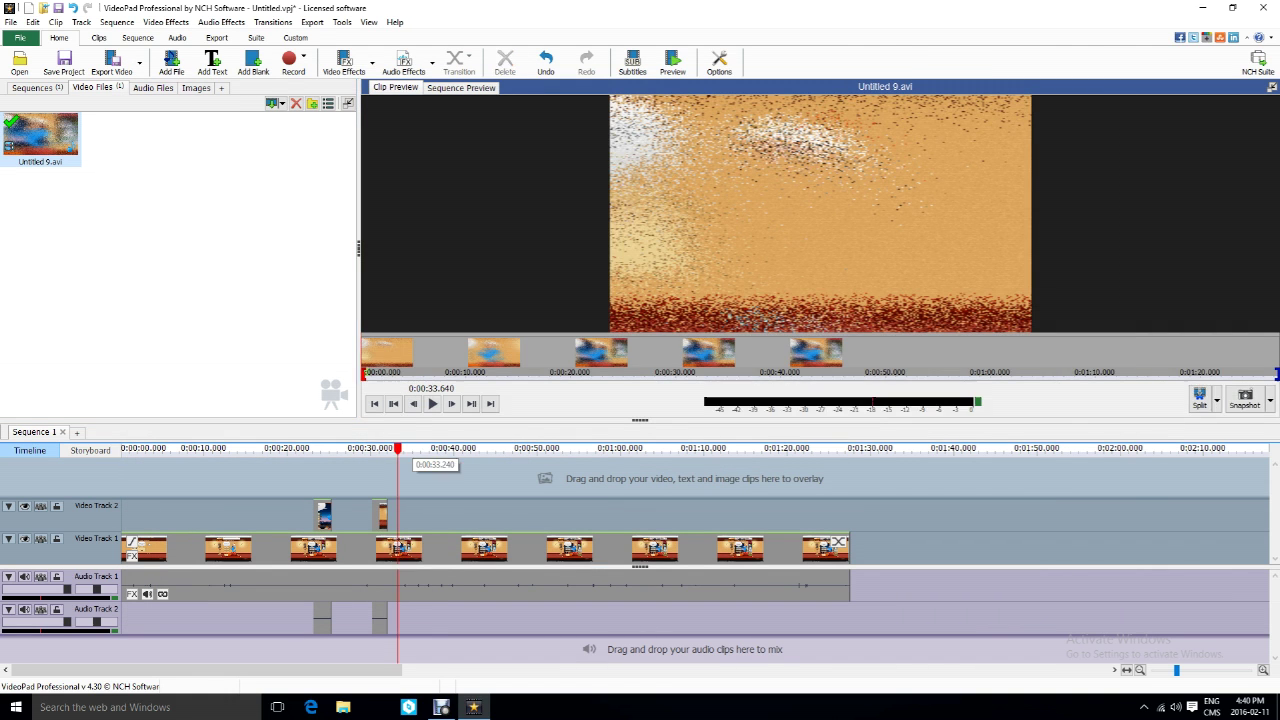
- Replace the short diffused overlay on Video Track 2 with the zoomed and diffused Untitled 9.avi clip, starting at about 0:00:29.6
{"action": "left_click_drag", "start_coordinate": [398, 449], "coordinate": [367, 449]}
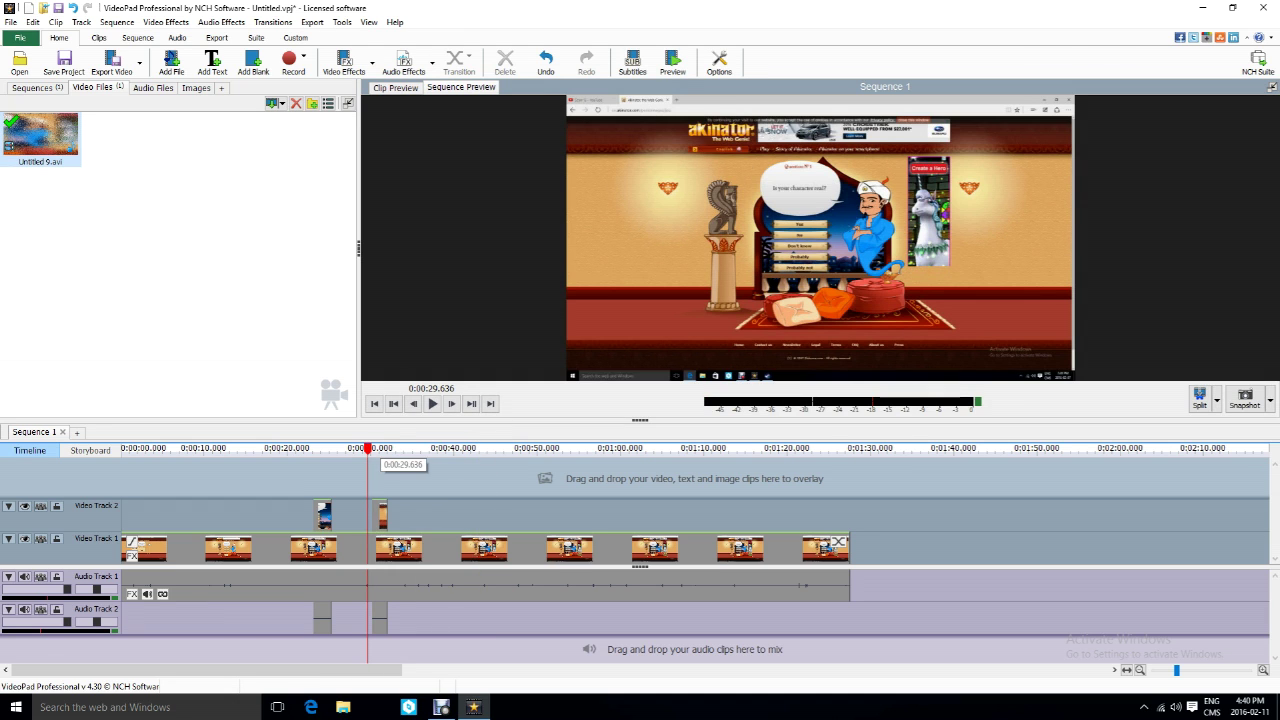
{"action": "right_click", "coordinate": [381, 515]}
{"action": "left_click", "coordinate": [400, 340]}
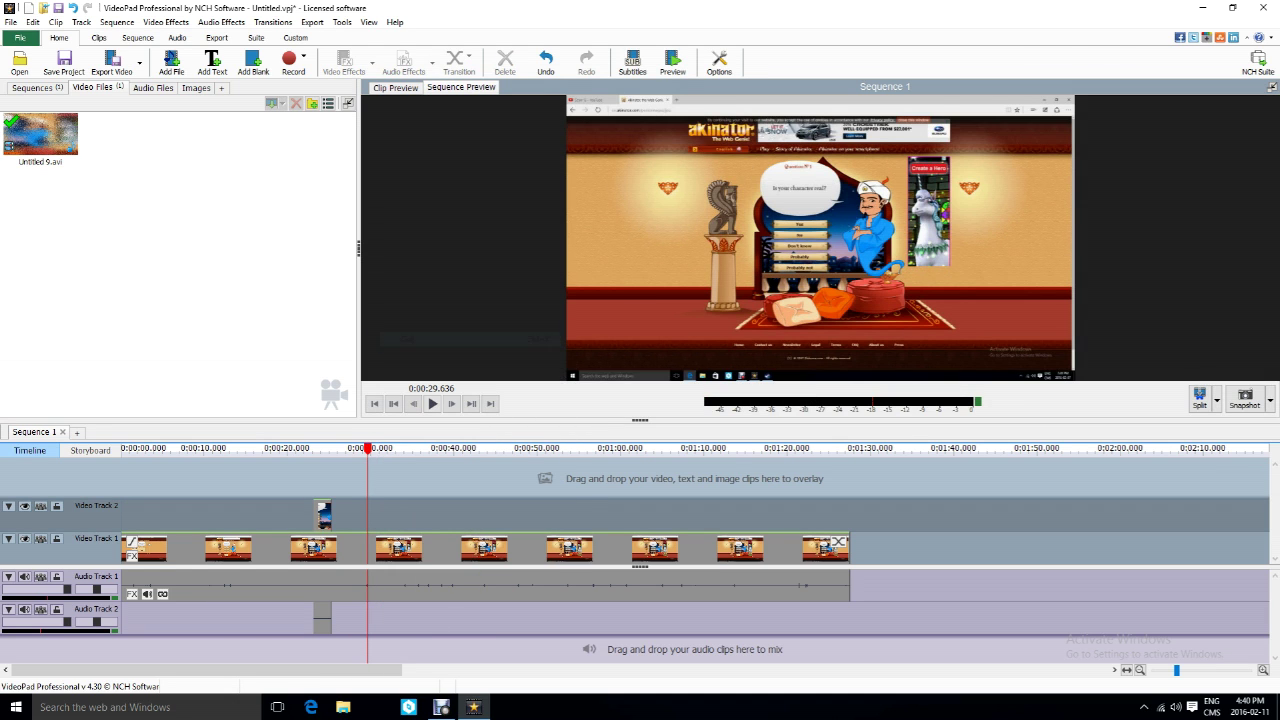
{"action": "left_click_drag", "start_coordinate": [40, 135], "coordinate": [372, 515]}
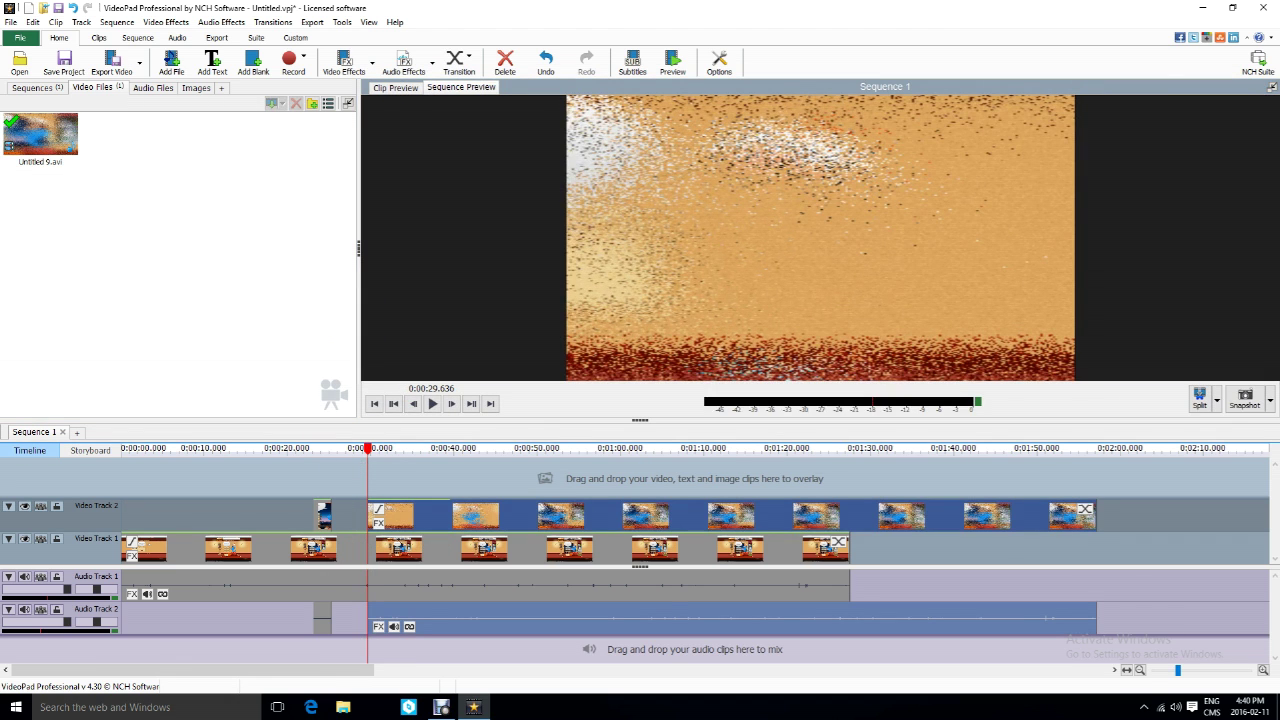
- Trim the start of the zoomed overlay clip to about 0:01:00.8 and move the clip back to about 0:00:30
{"action": "left_click_drag", "start_coordinate": [550, 448], "coordinate": [630, 448]}
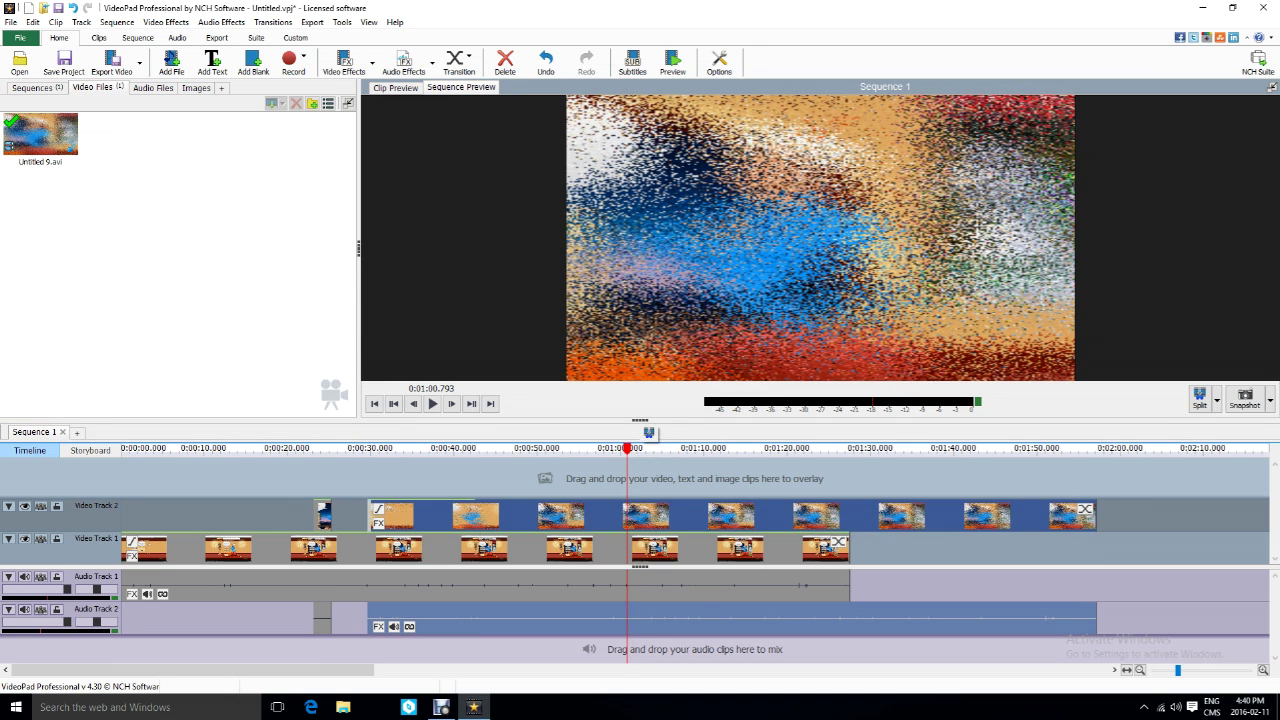
{"action": "left_click_drag", "start_coordinate": [369, 515], "coordinate": [628, 516]}
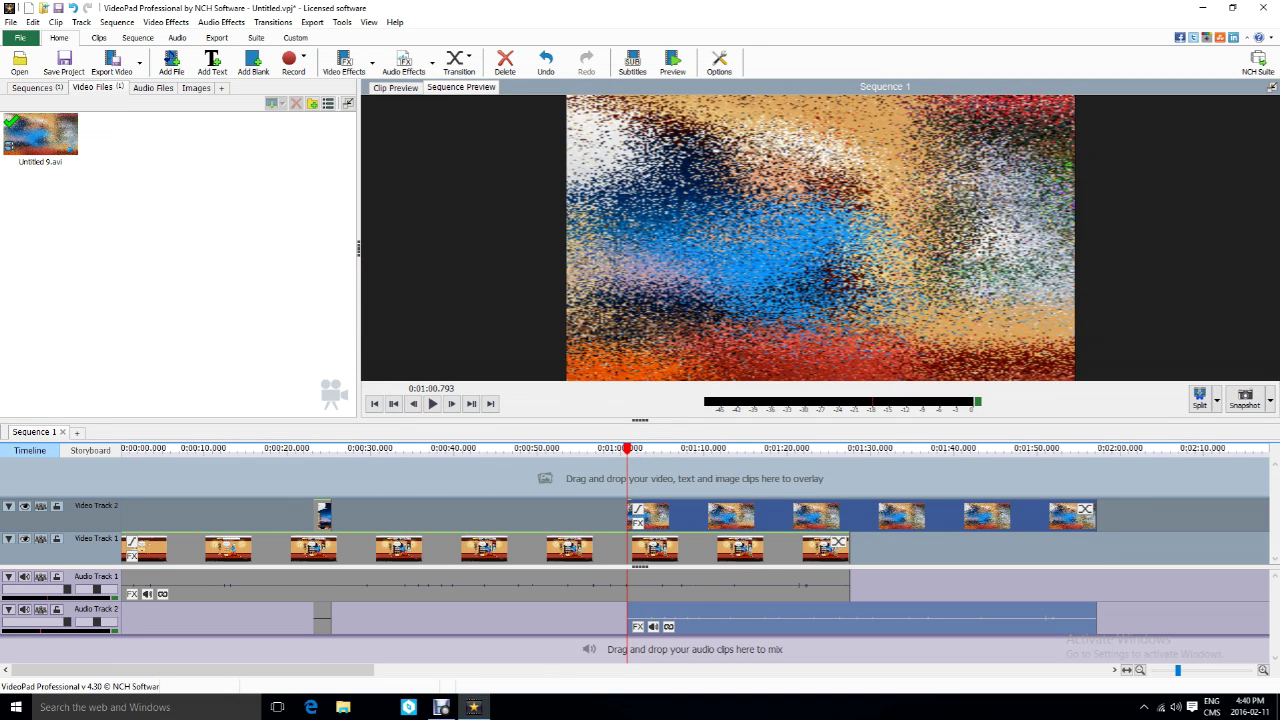
{"action": "left_click_drag", "start_coordinate": [452, 448], "coordinate": [377, 449]}
{"action": "left_click_drag", "start_coordinate": [788, 516], "coordinate": [536, 518]}
- Shorten the zoomed overlay clip to end at about 0:00:34 and preview it in the sequence
{"action": "left_click_drag", "start_coordinate": [845, 517], "coordinate": [408, 518]}
{"action": "key", "text": "space"}
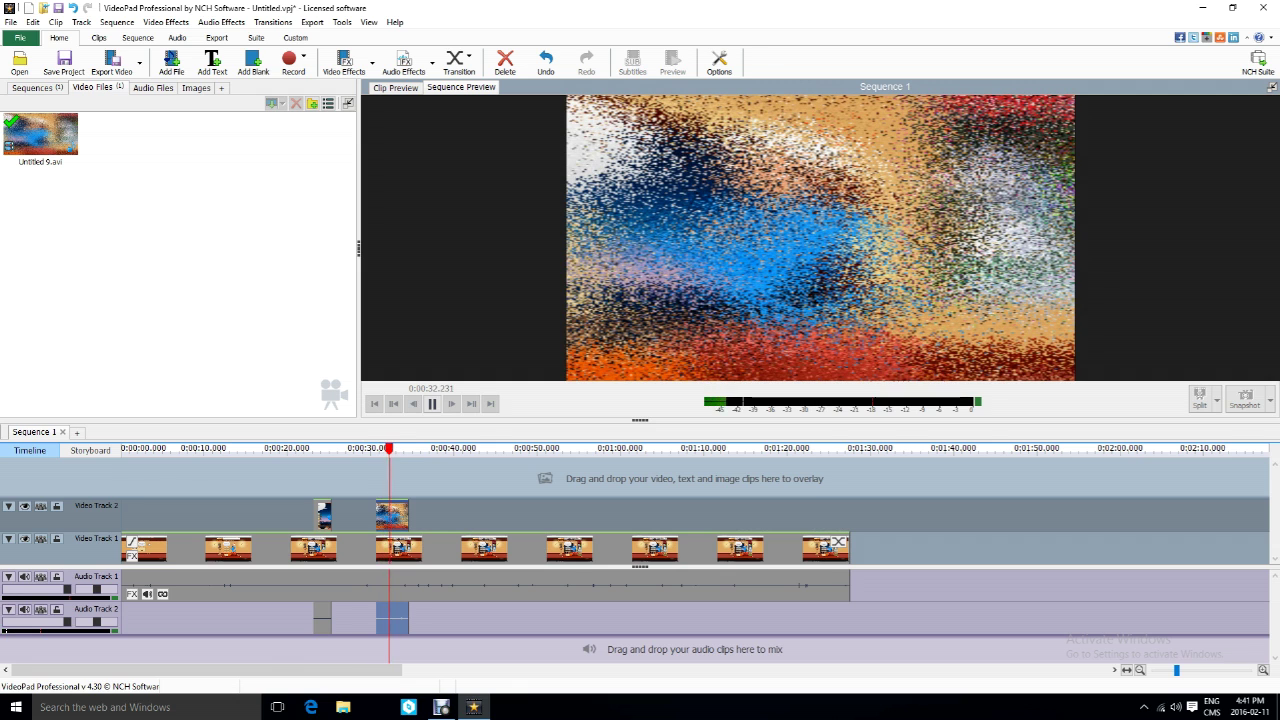
{"action": "key", "text": "space"}
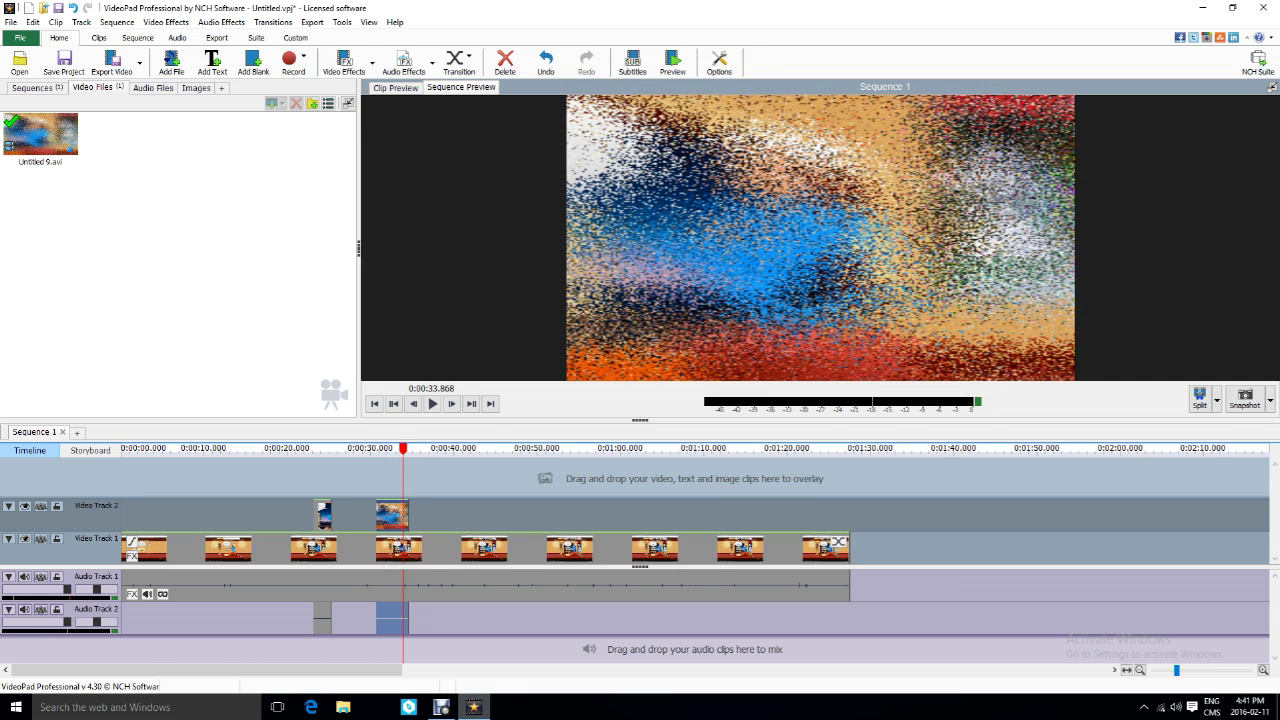